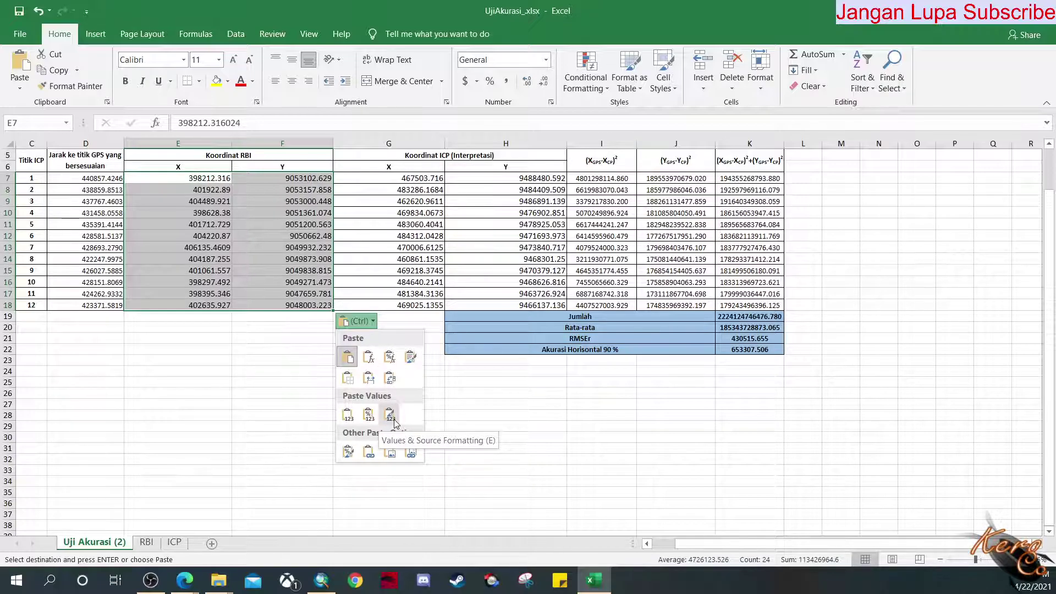
# - Paste the copied RBI coordinates as values only in the Koordinat RBI columns, starting at cell E7
pyautogui.click(354, 418)
pyautogui.click(273, 372)
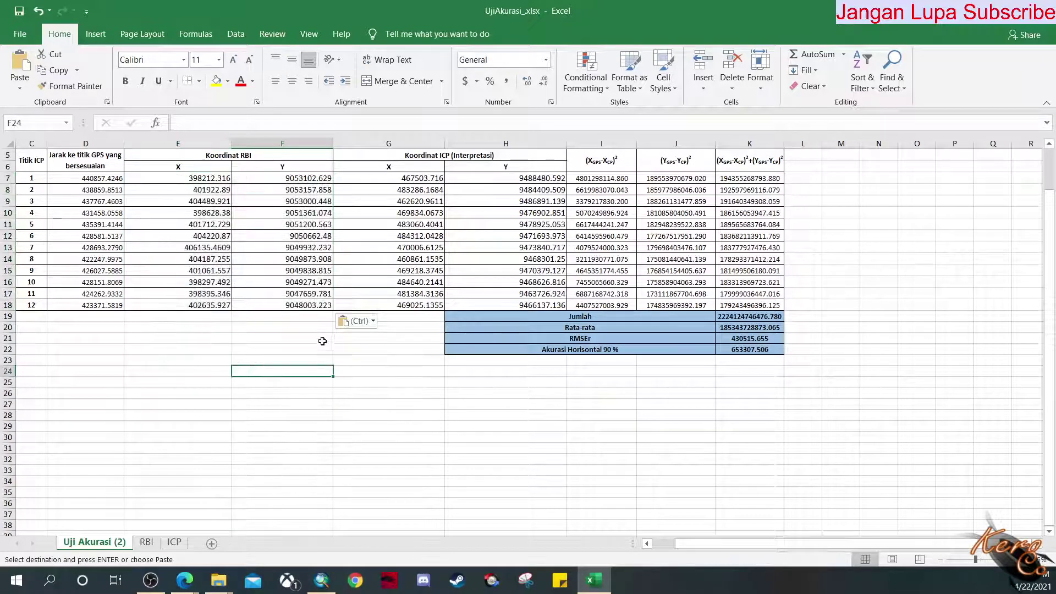
# - Copy the x and y values G5:H16 from the ICP sheet into G7:H18 of Uji Akurasi (2), pasting values only
pyautogui.click(173, 542)
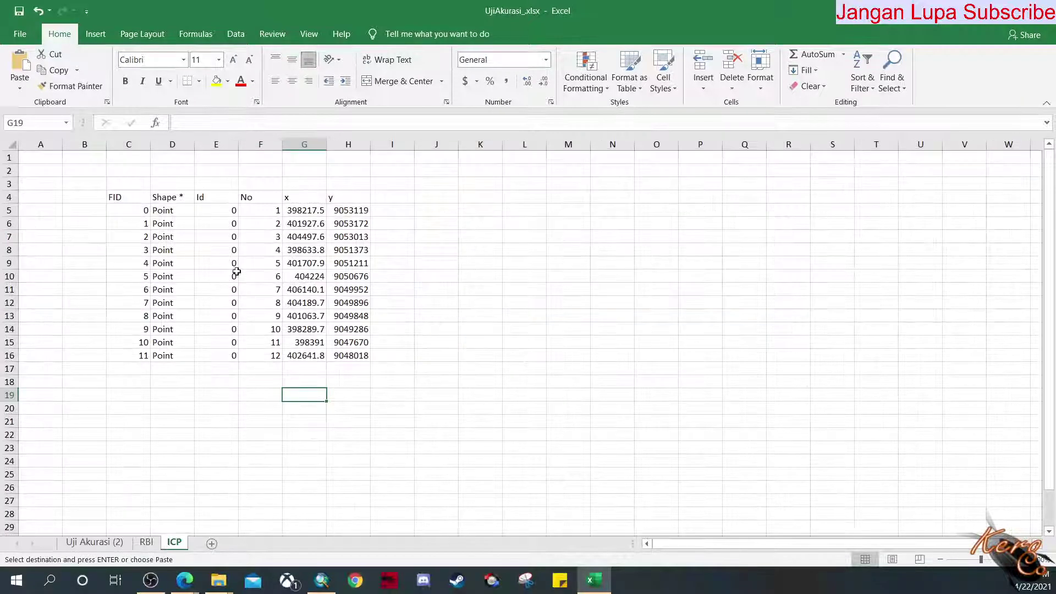
pyautogui.moveTo(307, 210); pyautogui.dragTo(365, 355)
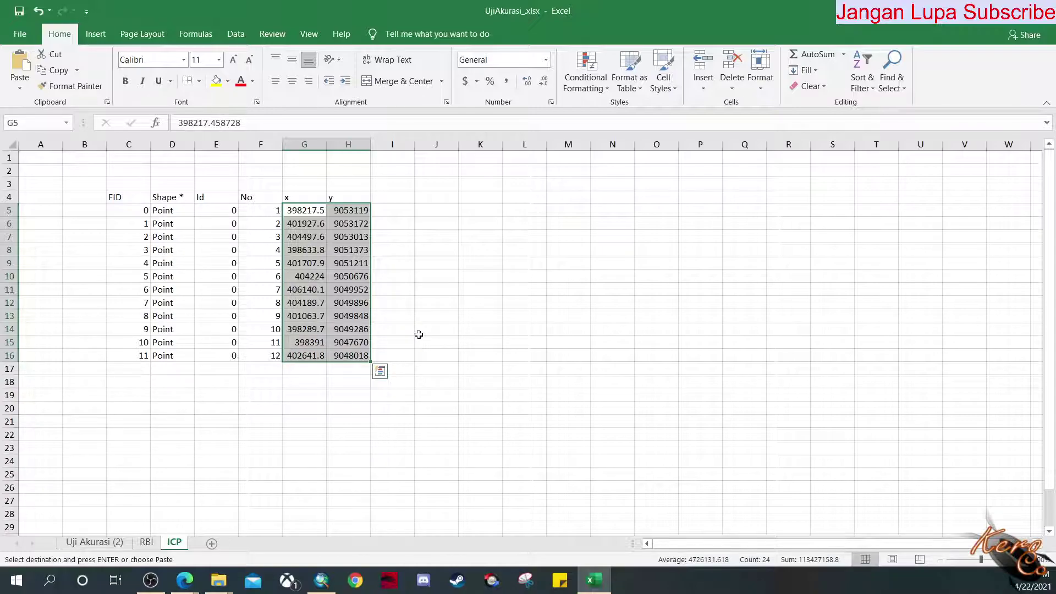
pyautogui.click(94, 542)
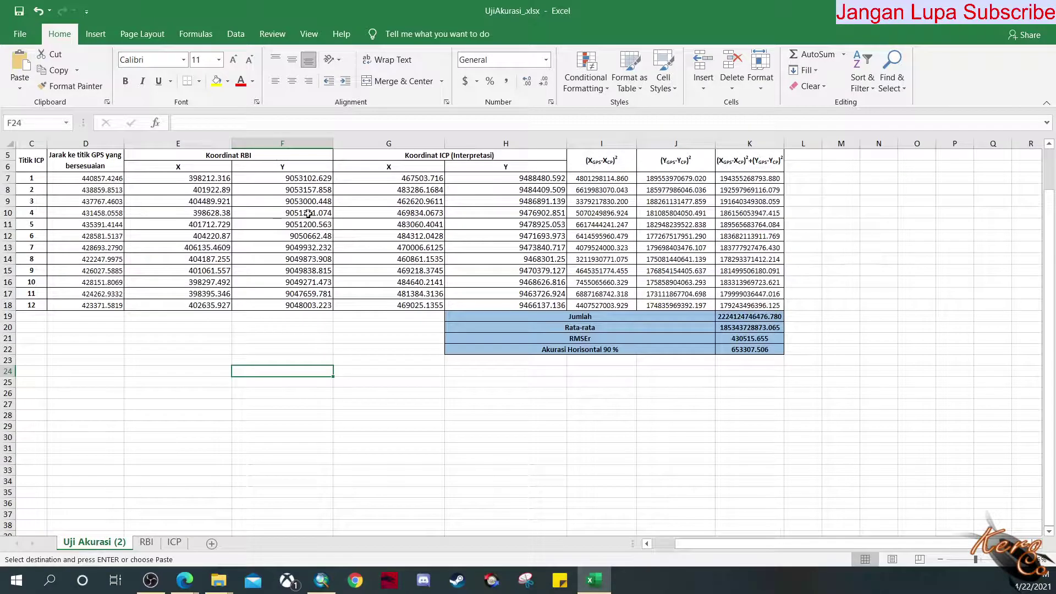
pyautogui.moveTo(392, 179); pyautogui.dragTo(517, 304)
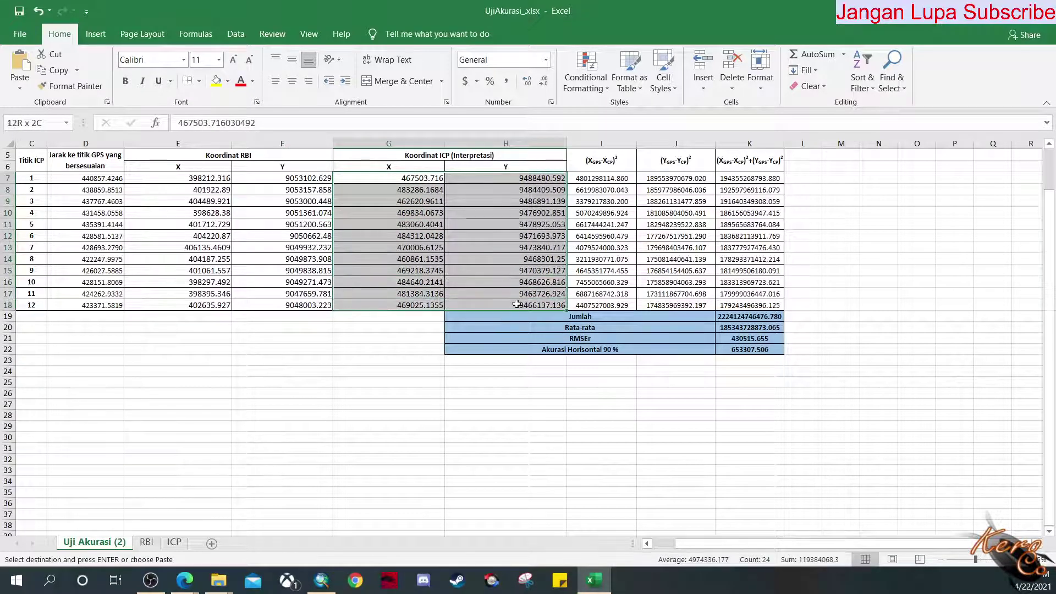
pyautogui.write('398217.4587\t9053118.999 401927.5968\t9053172.335 404497.5673\t9053012.888 398633.8388\t9051373.036 401707.8696\t9051211.034 404223.9576\t9050676.094 406140.1495\t9049951.942 404189.7069\t9049895.71 401063.7109\t9049848.487 398289.7354\t9049285.942 398391.0065\t9047670.038 402641.8469\t9048017.88')
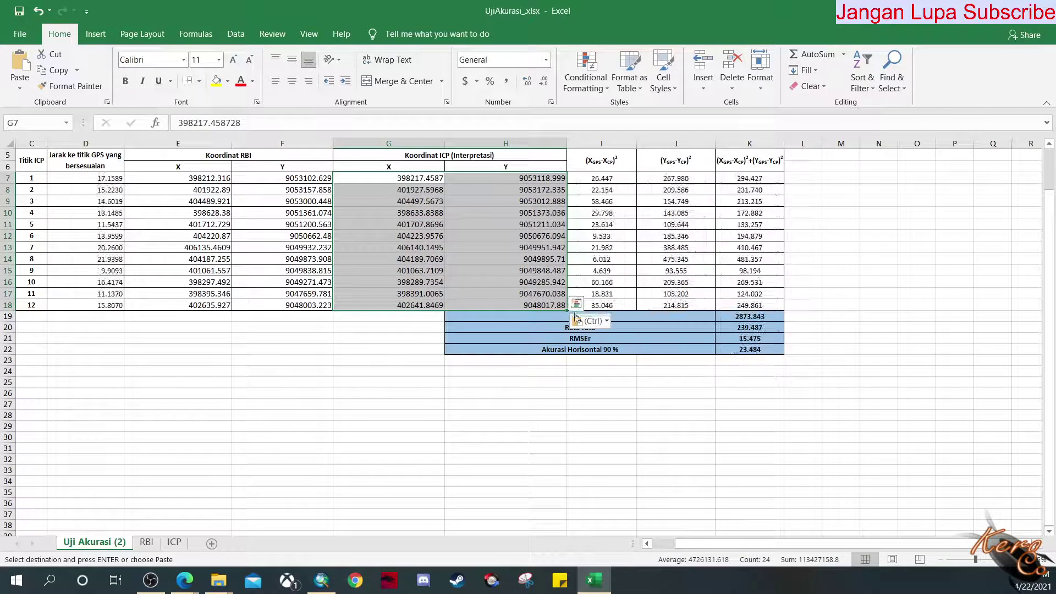
pyautogui.click(607, 321)
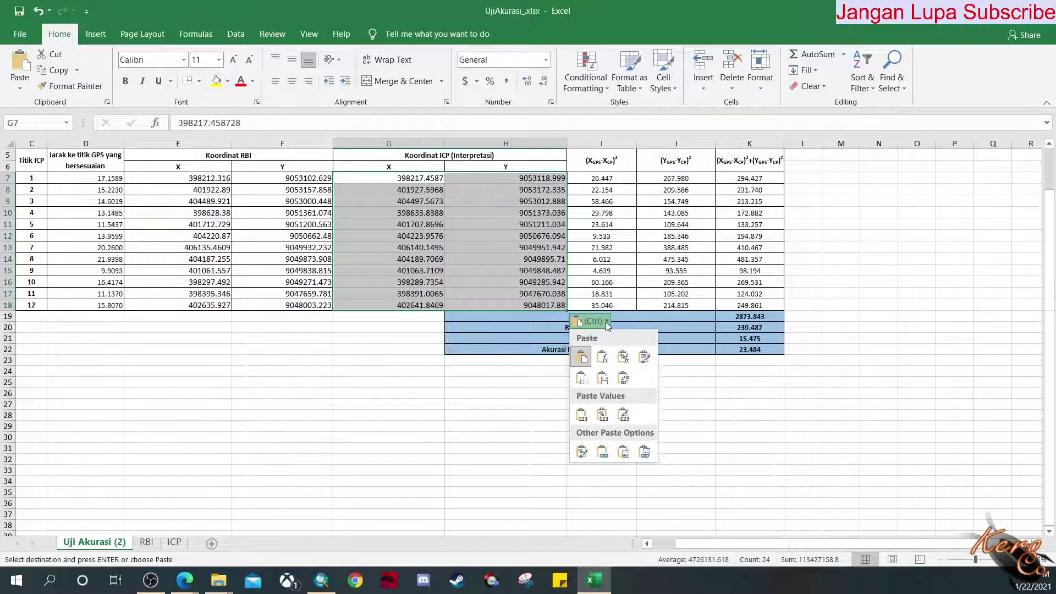
pyautogui.click(582, 415)
pyautogui.click(362, 403)
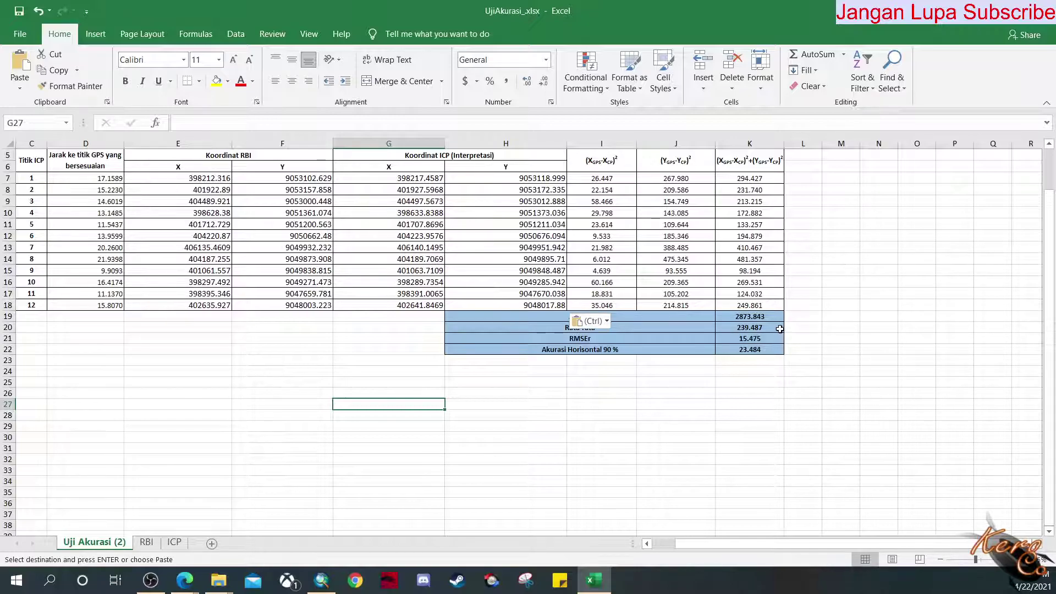
# - End the active copy mode and clear the paste options marker covering the summary rows
pyautogui.click(813, 328)
pyautogui.click(687, 329)
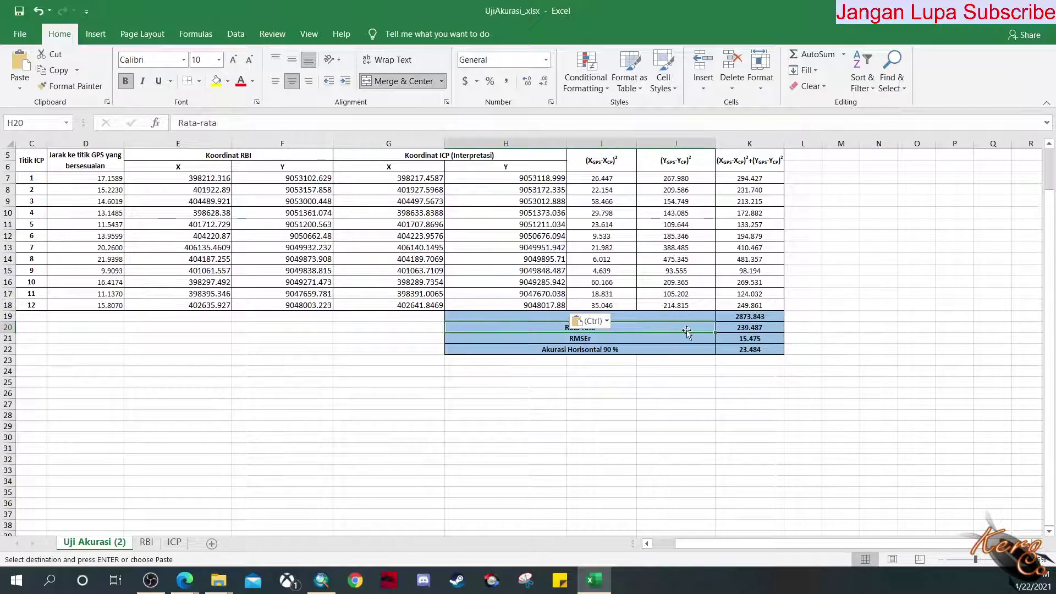
pyautogui.click(662, 423)
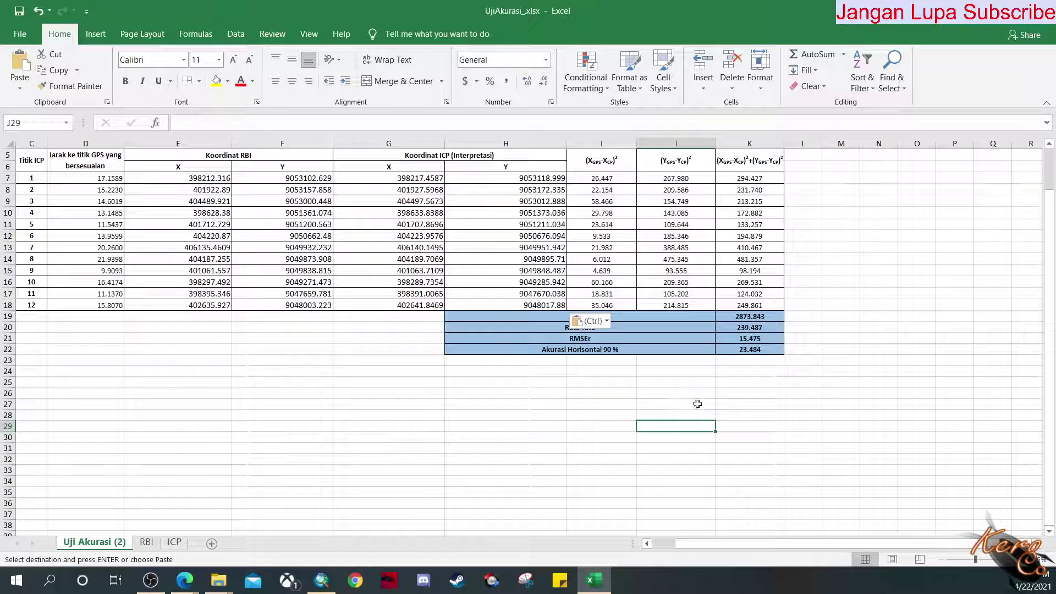
pyautogui.click(607, 322)
pyautogui.click(526, 379)
pyautogui.hscroll(-2, 566, 390)
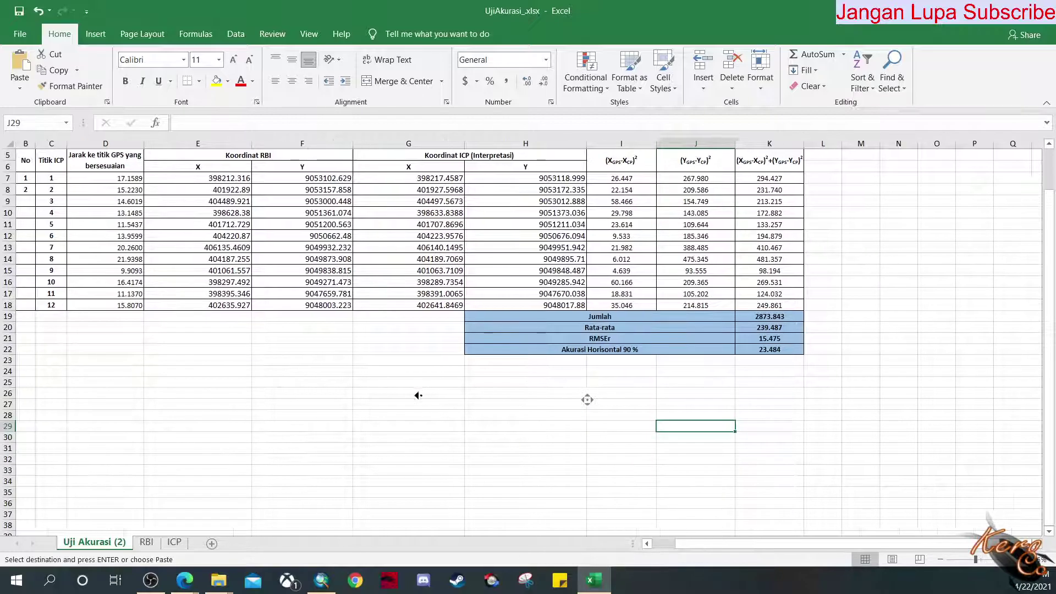
pyautogui.click(518, 371)
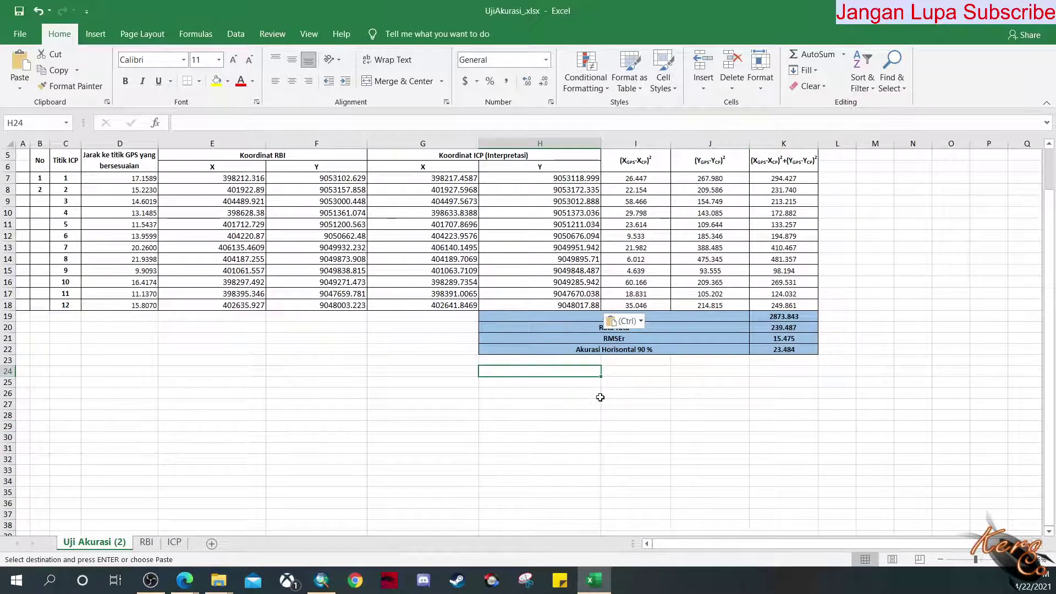
pyautogui.press('Escape')
# - Examine the Rata-rata formula in cell K20, particularly its divisor, and leave the formula without editing it
pyautogui.click(620, 325)
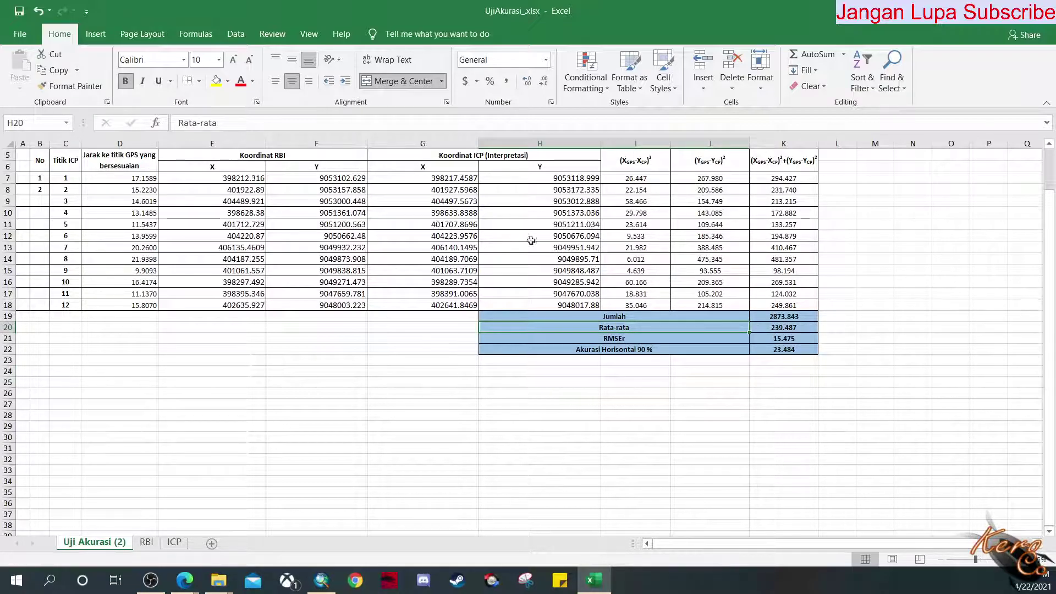
pyautogui.click(792, 330)
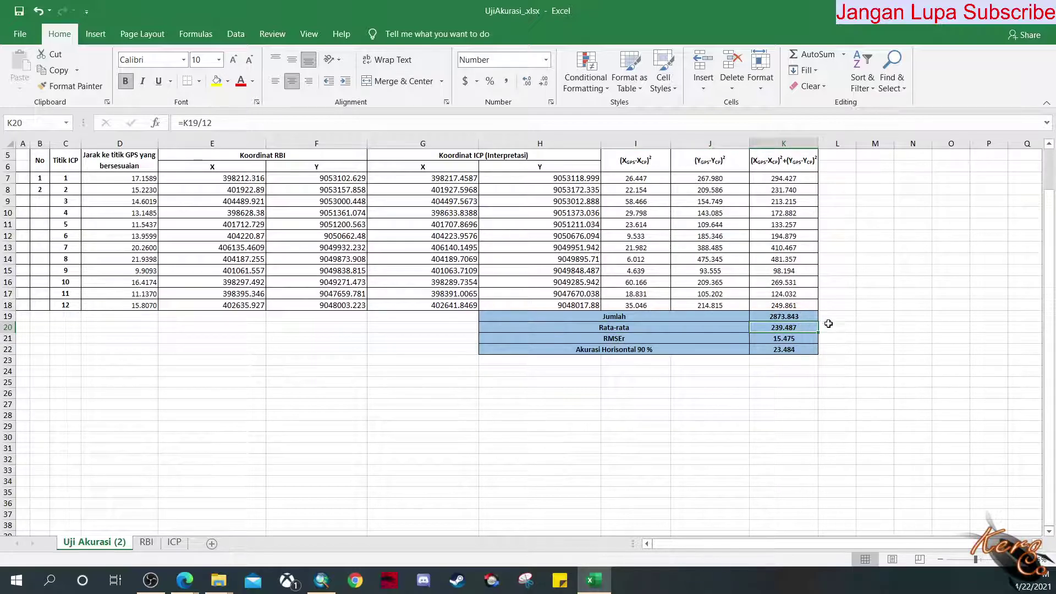
pyautogui.click(214, 123)
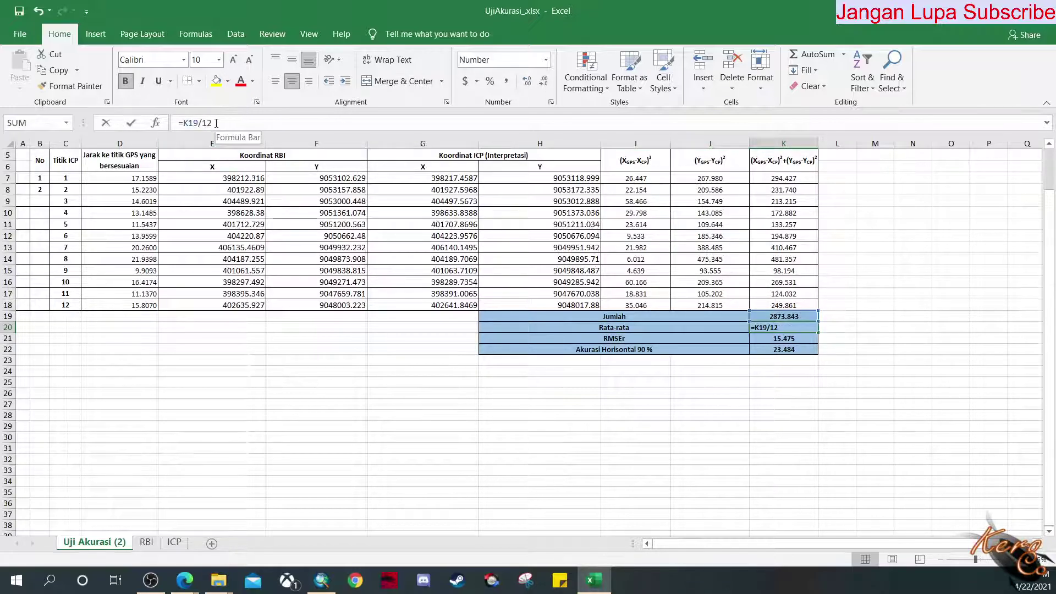
pyautogui.moveTo(214, 123); pyautogui.dragTo(205, 123)
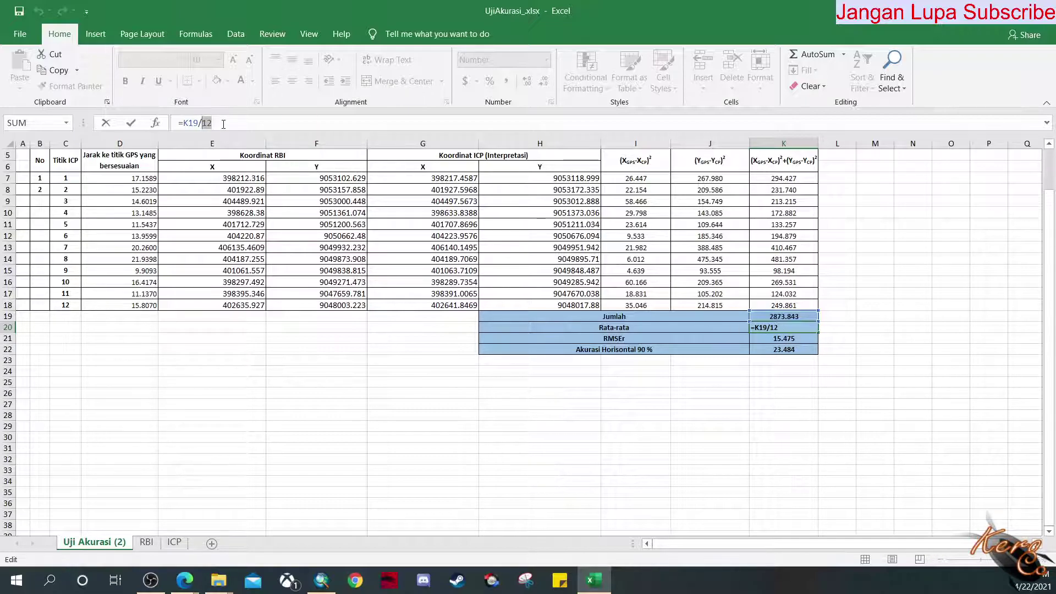
pyautogui.click(650, 383)
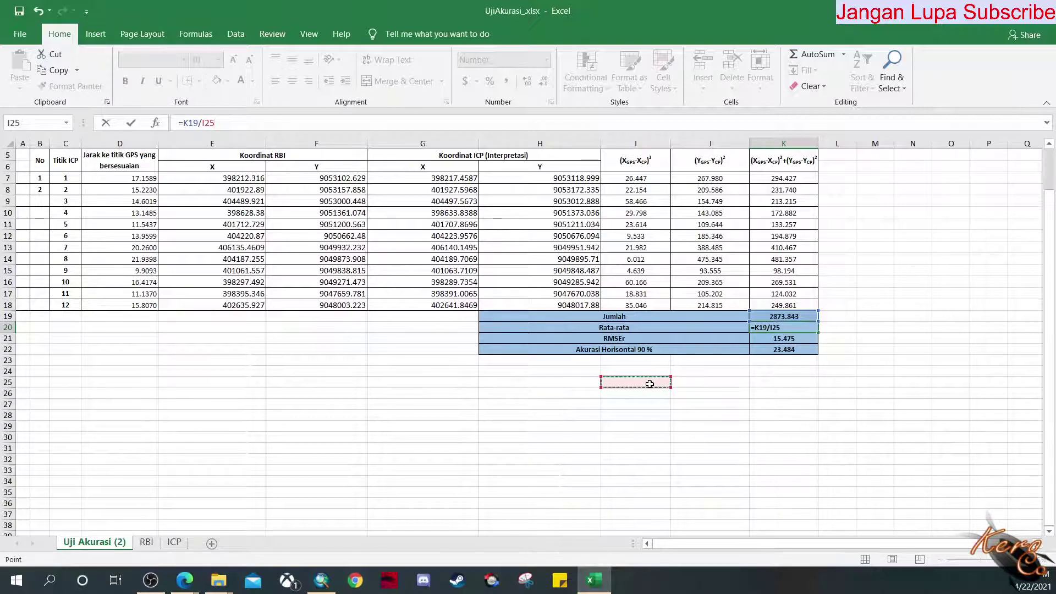
pyautogui.press('Escape')
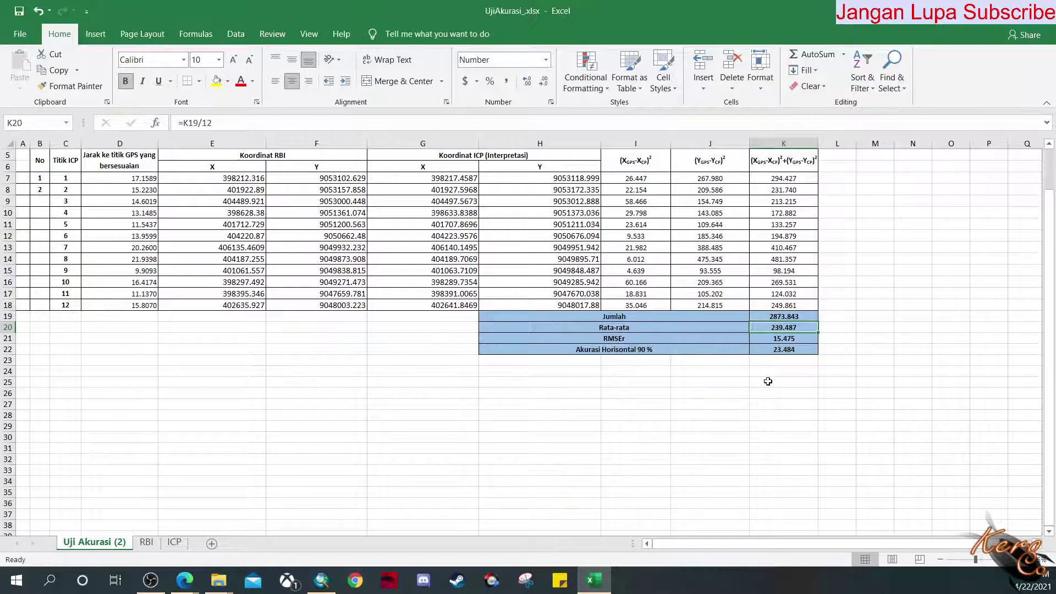
# - Examine the Akurasi Horisontal 90 % formula in cell K22 and review the full Uji Akurasi table
pyautogui.click(769, 381)
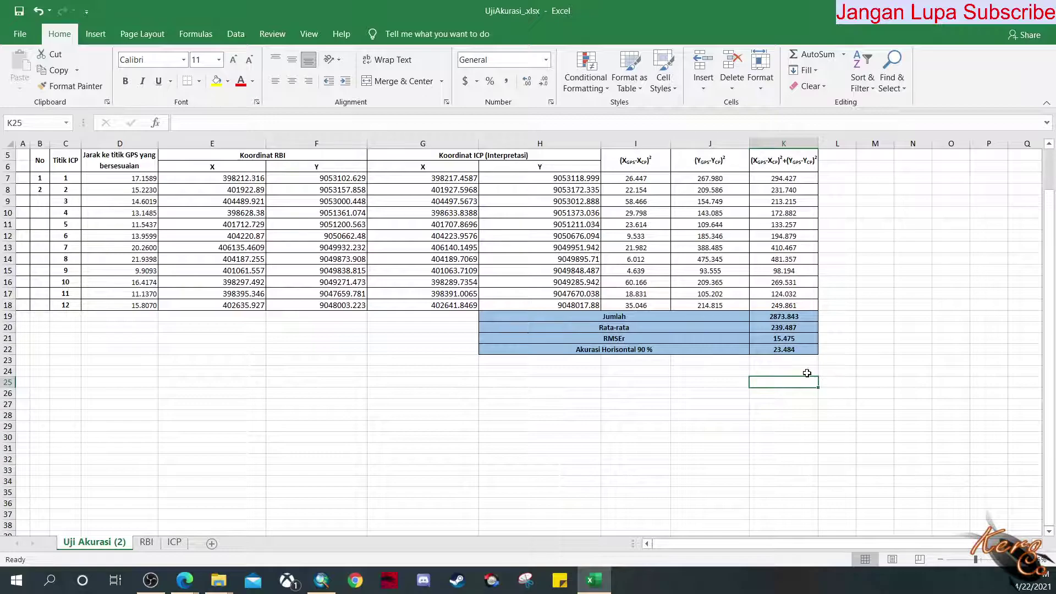
pyautogui.click(792, 350)
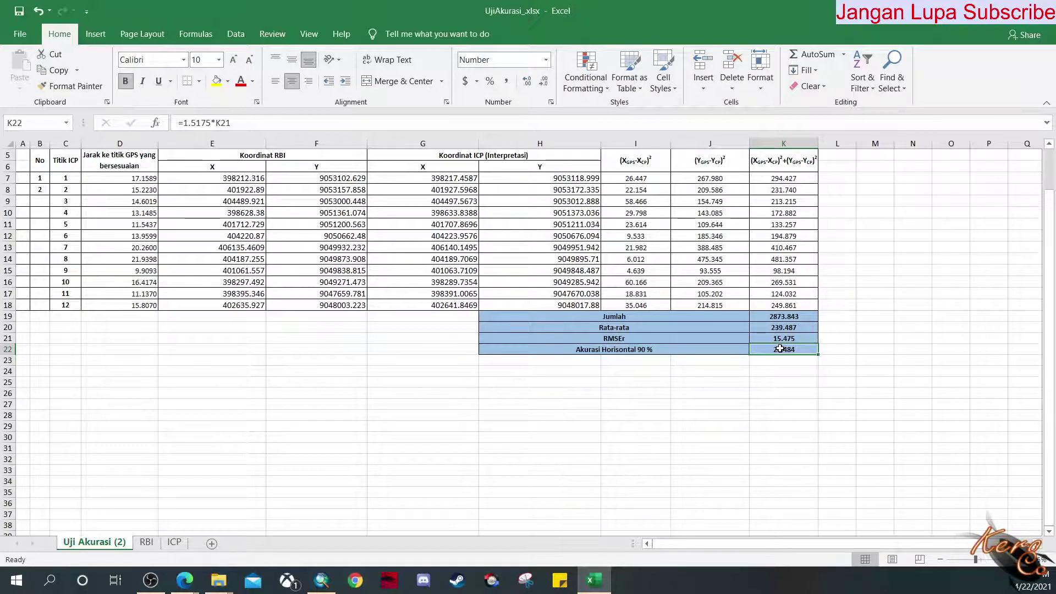
pyautogui.scroll(-1, 806, 400)
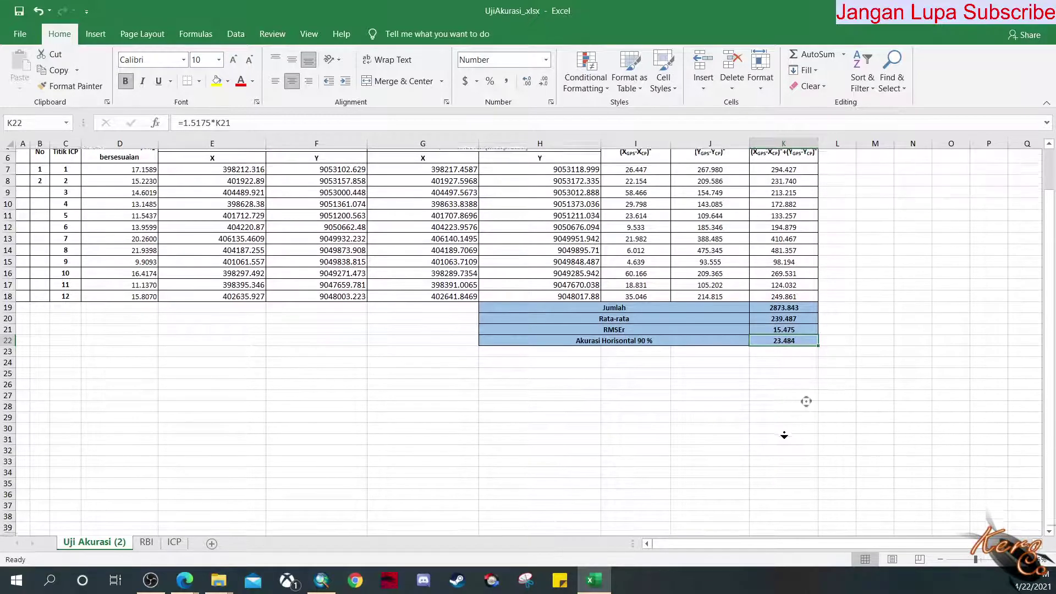
pyautogui.scroll(2, 771, 395)
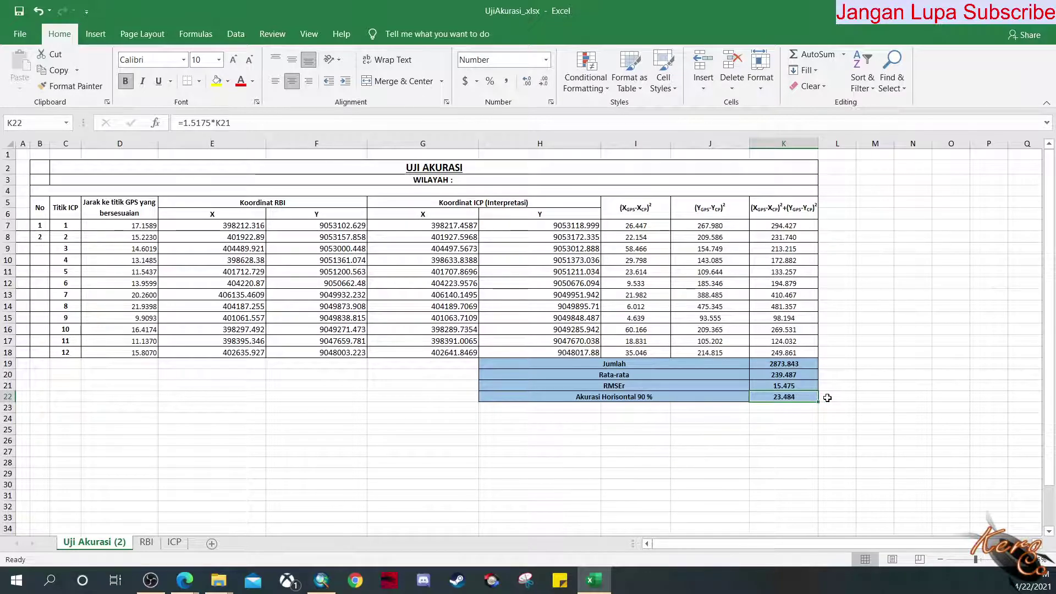
pyautogui.click(431, 238)
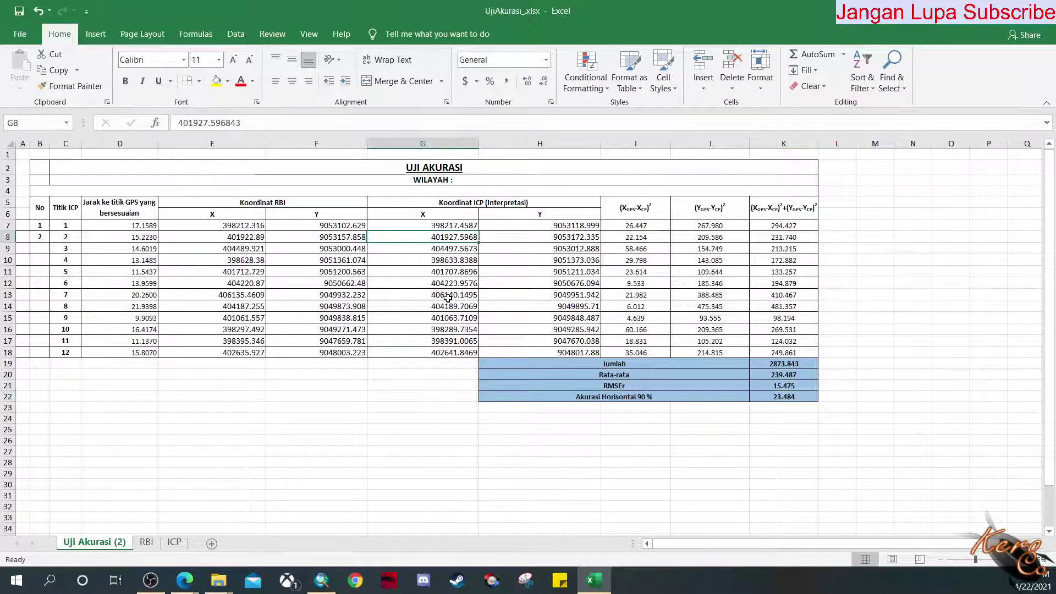
pyautogui.click(800, 397)
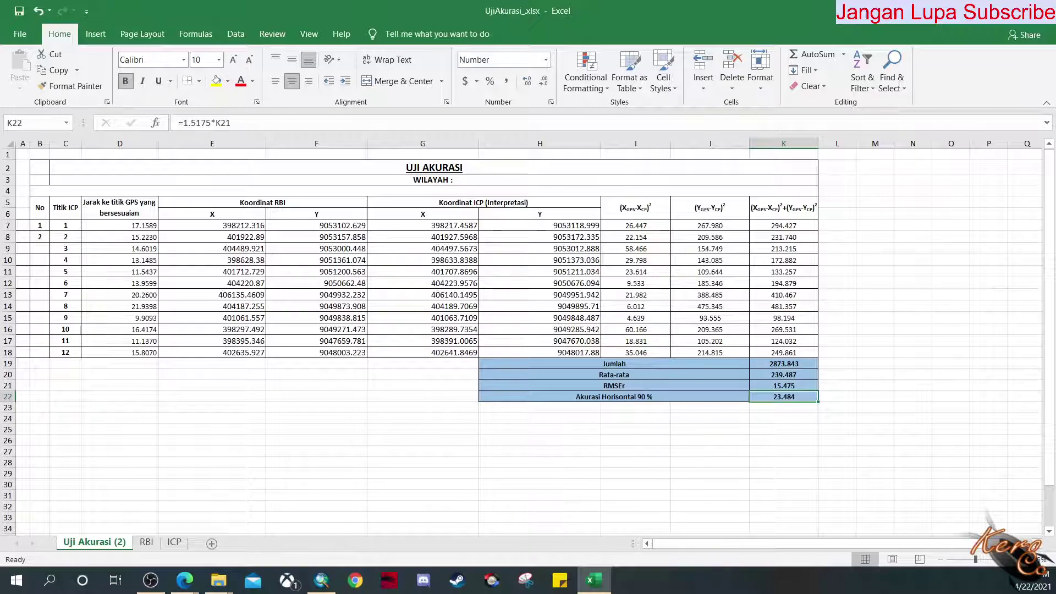
# - Switch to the Badan Informasi Geospasial Nomor 6 Tahun 2018 regulation PDF in Edge and read its title and opening section
pyautogui.hotkey('alt', 'Tab')
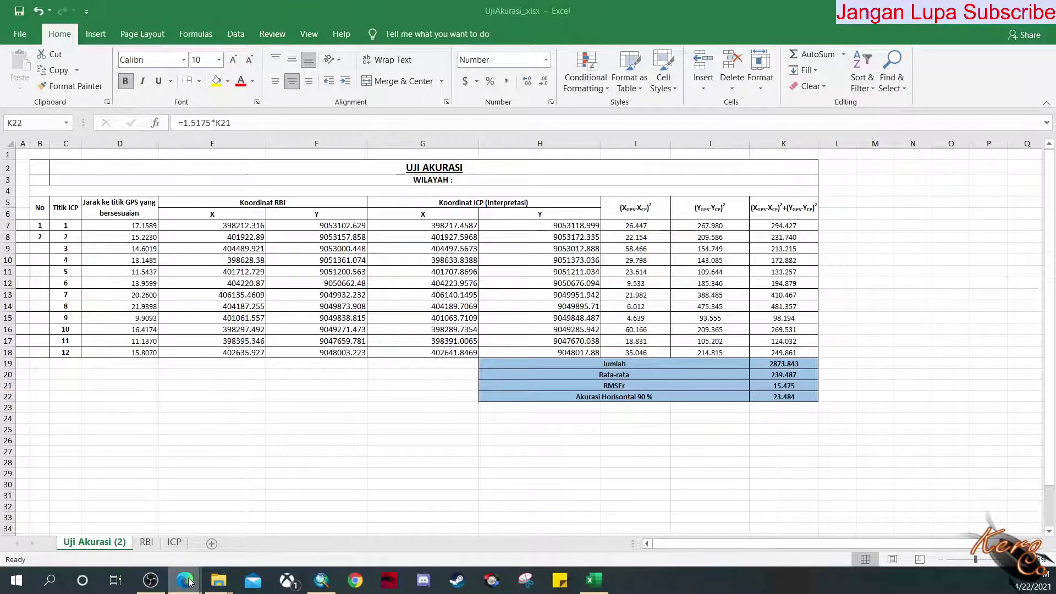
pyautogui.moveTo(185, 579)
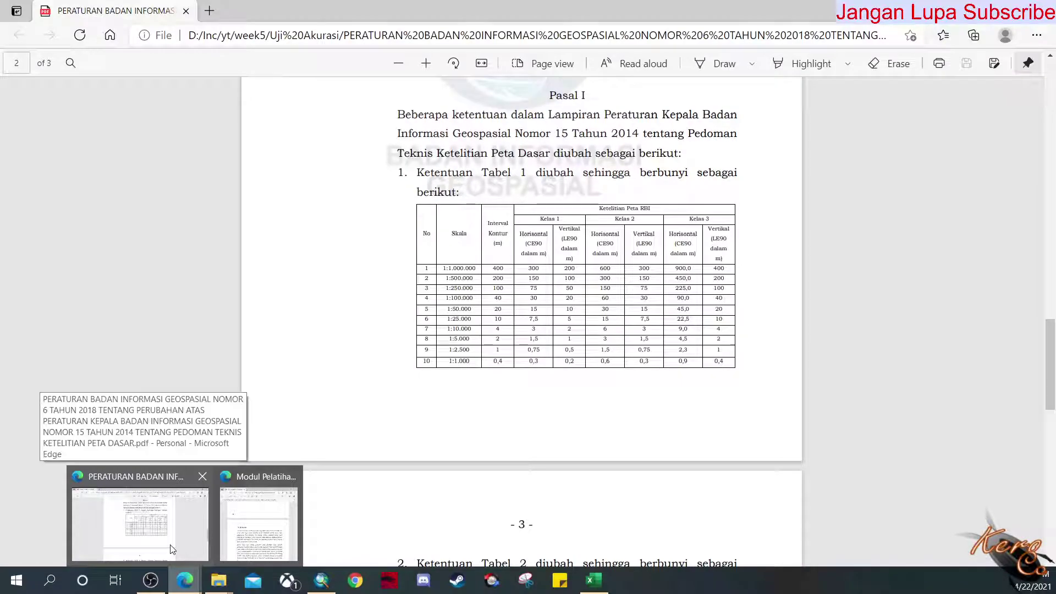
pyautogui.click(172, 549)
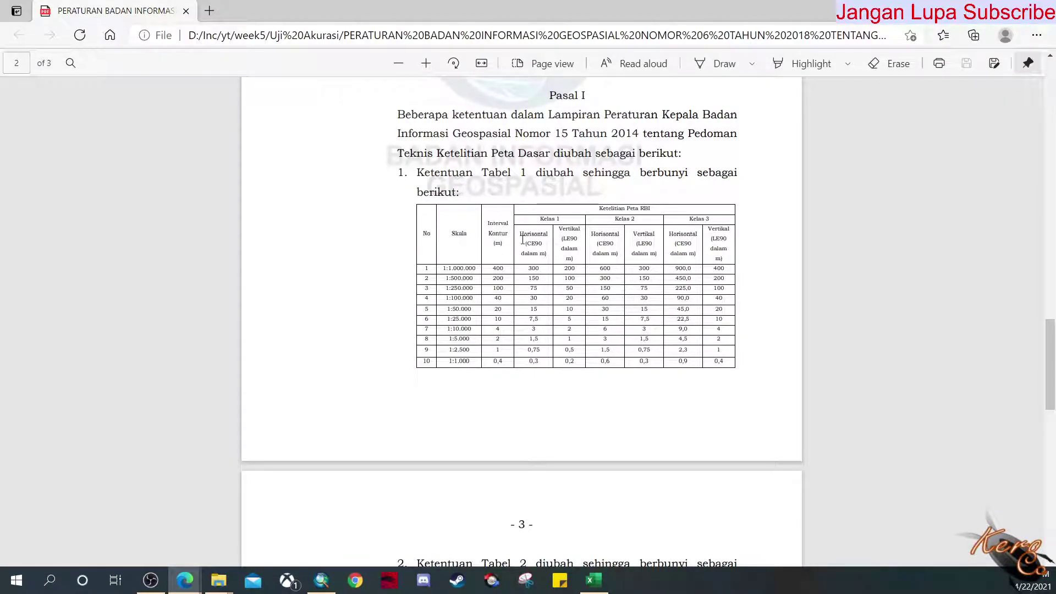
pyautogui.scroll(20, 523, 240)
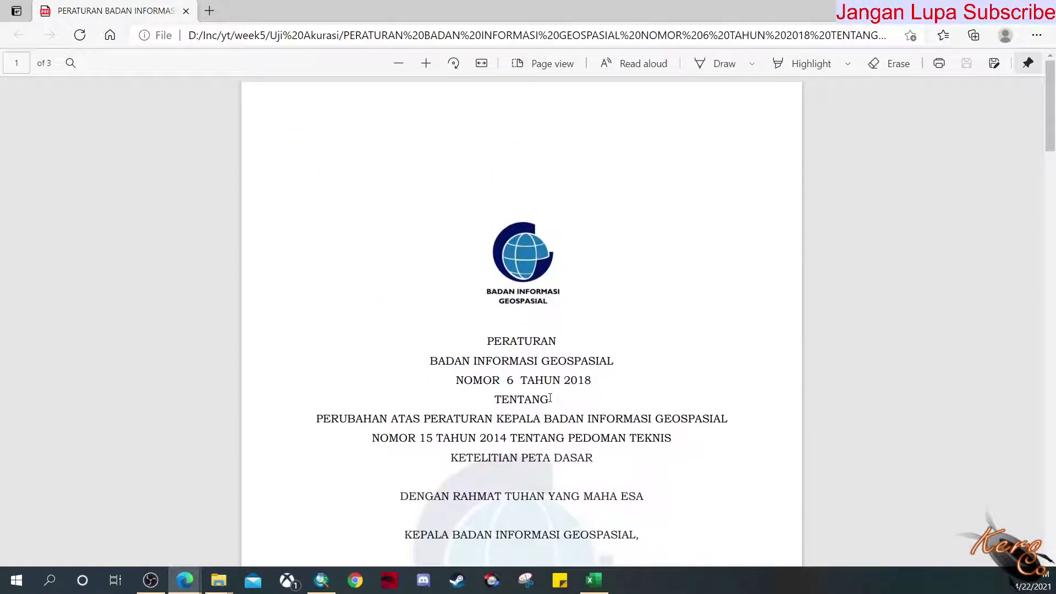
pyautogui.scroll(-1, 588, 377)
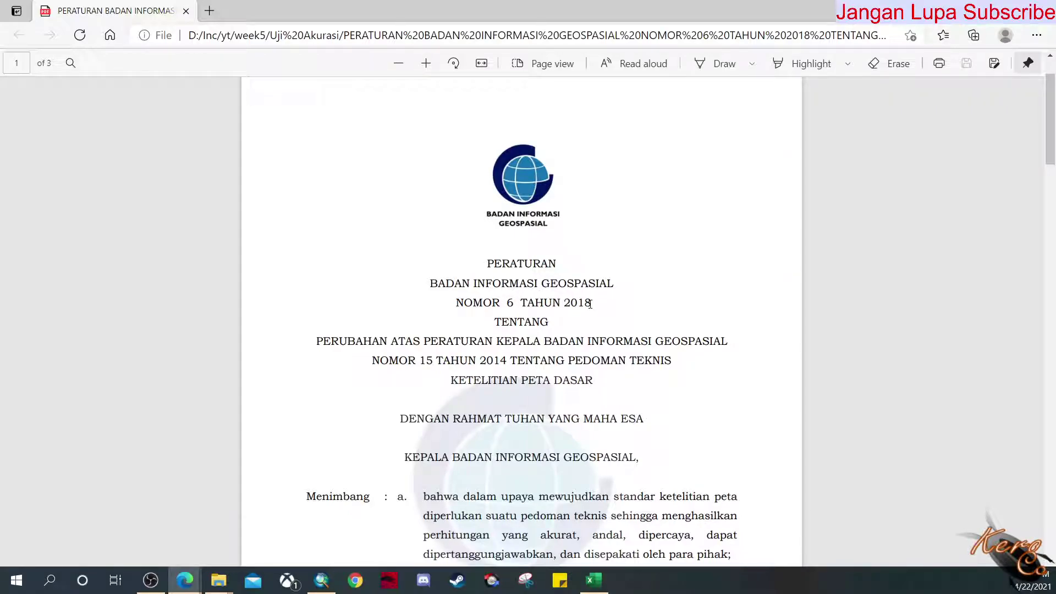
pyautogui.scroll(-4, 603, 349)
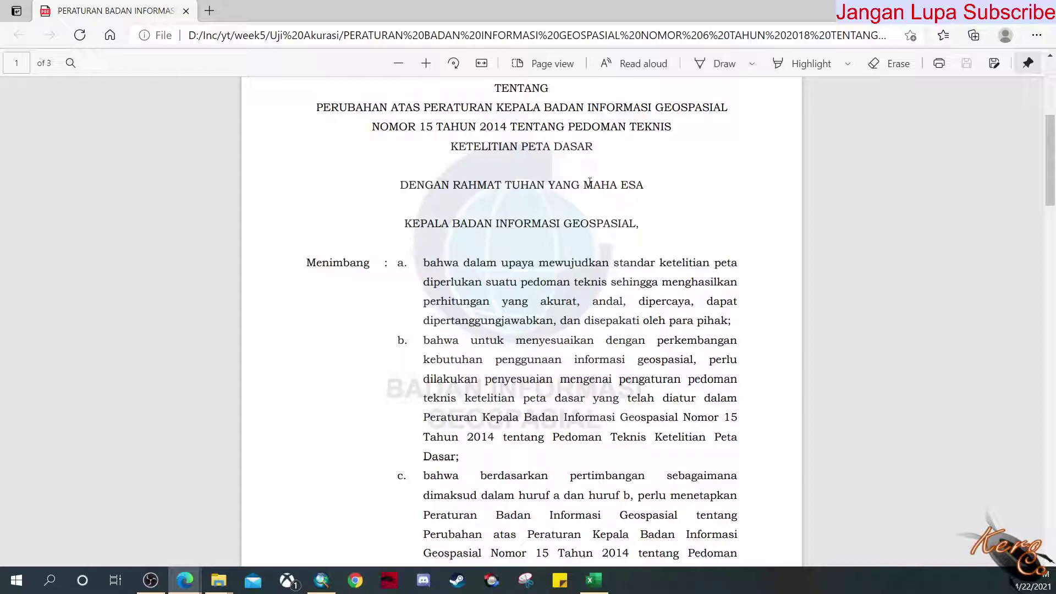
# - Examine the RBI map accuracy limits in Tabel 1, focusing on the Kelas 3 horizontal value for scale 1:50.000
pyautogui.scroll(-20, 590, 181)
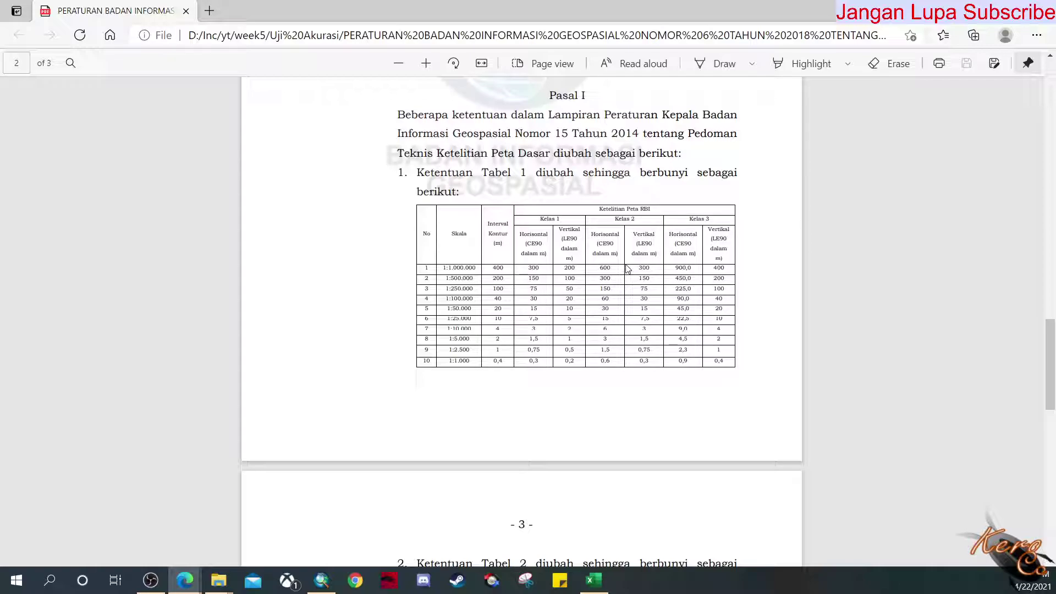
pyautogui.doubleClick(693, 308)
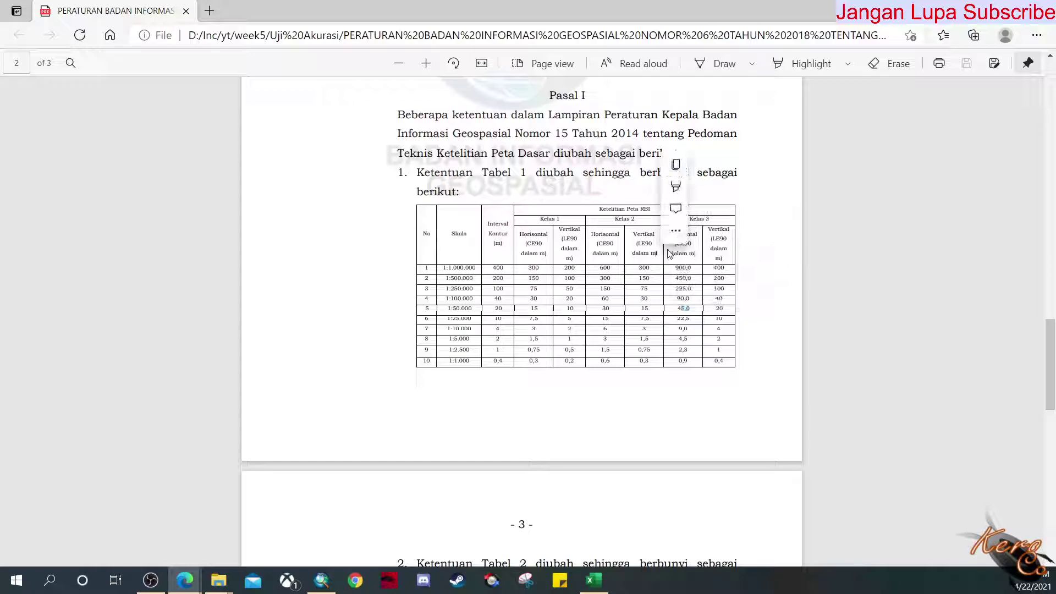
pyautogui.click(696, 262)
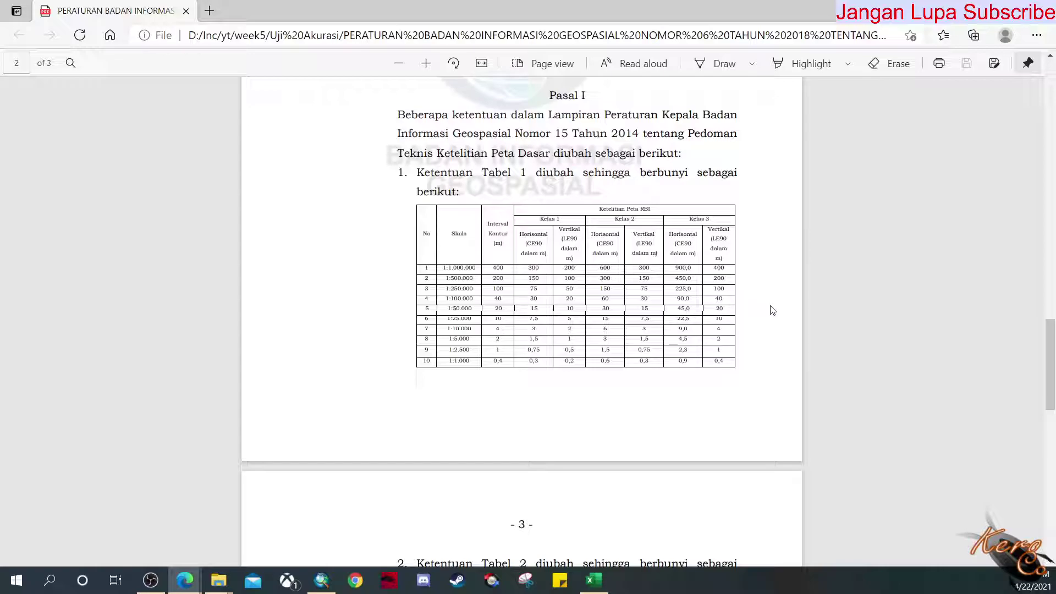
pyautogui.scroll(-2, 748, 307)
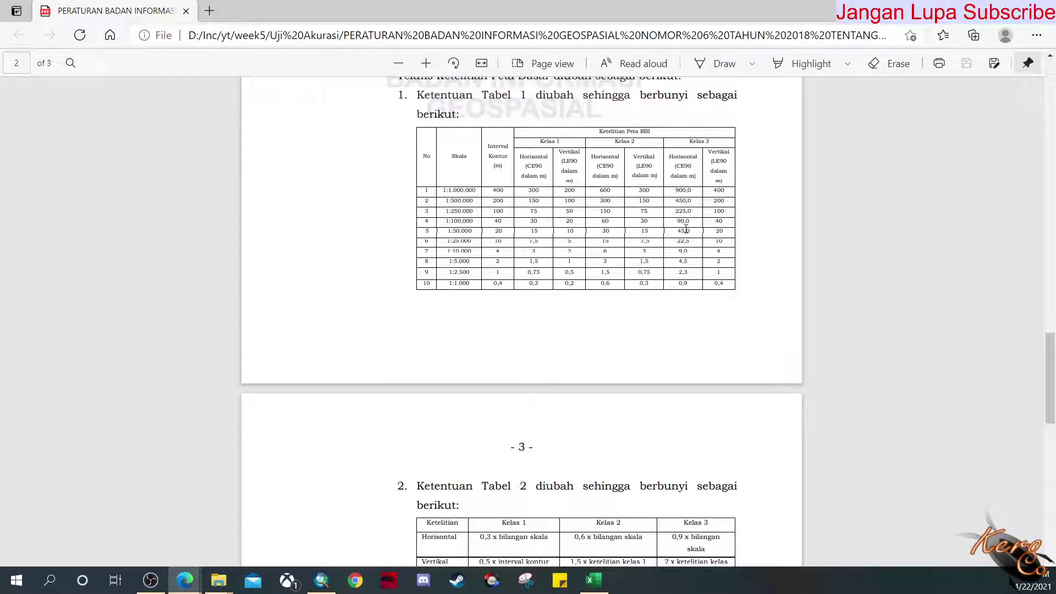
pyautogui.scroll(-1, 686, 230)
pyautogui.scroll(1, 686, 230)
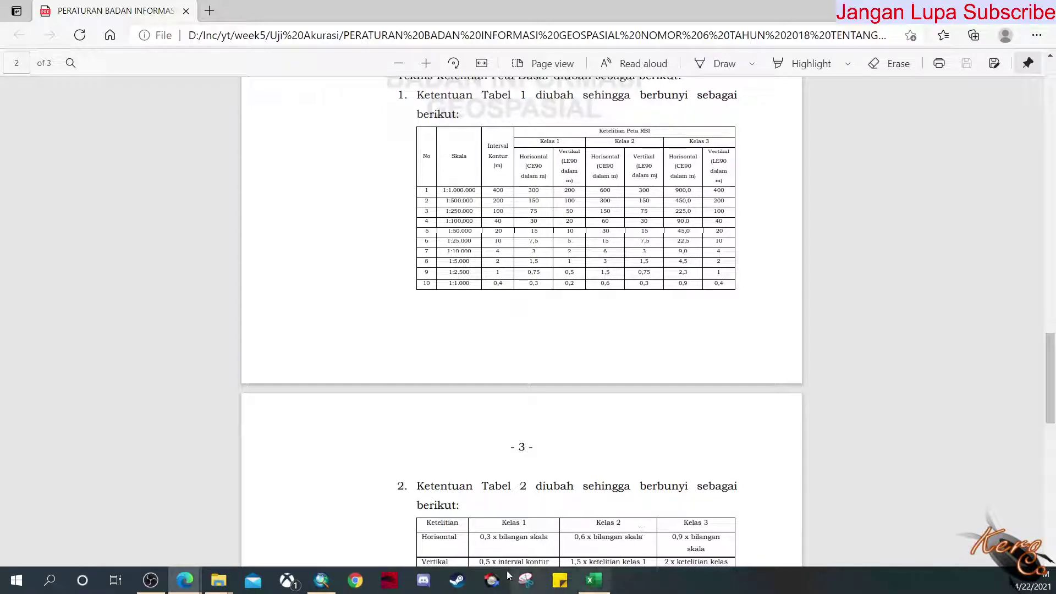
# - Switch to ArcMap to review the ICP and RBI attribute tables, check them against the Uji Akurasi sheet in Excel, and return to ArcMap
pyautogui.moveTo(320, 576)
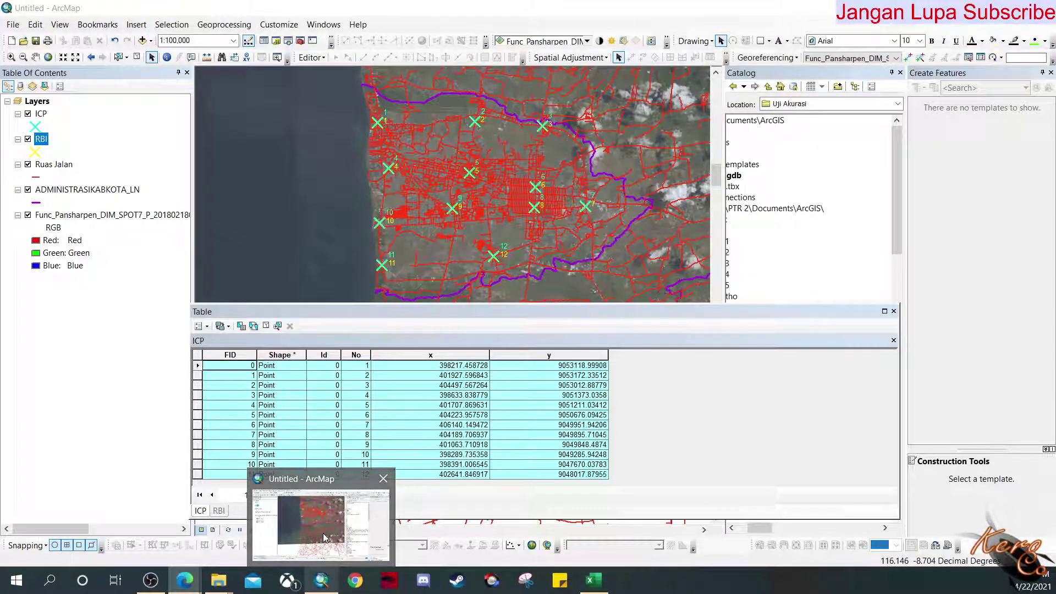
pyautogui.click(341, 511)
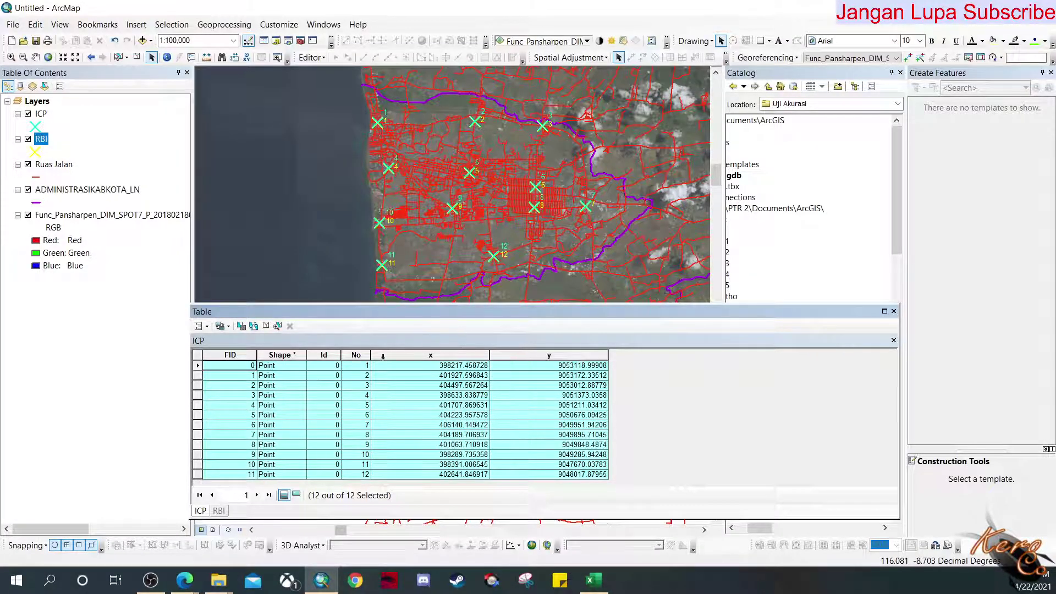
pyautogui.click(219, 511)
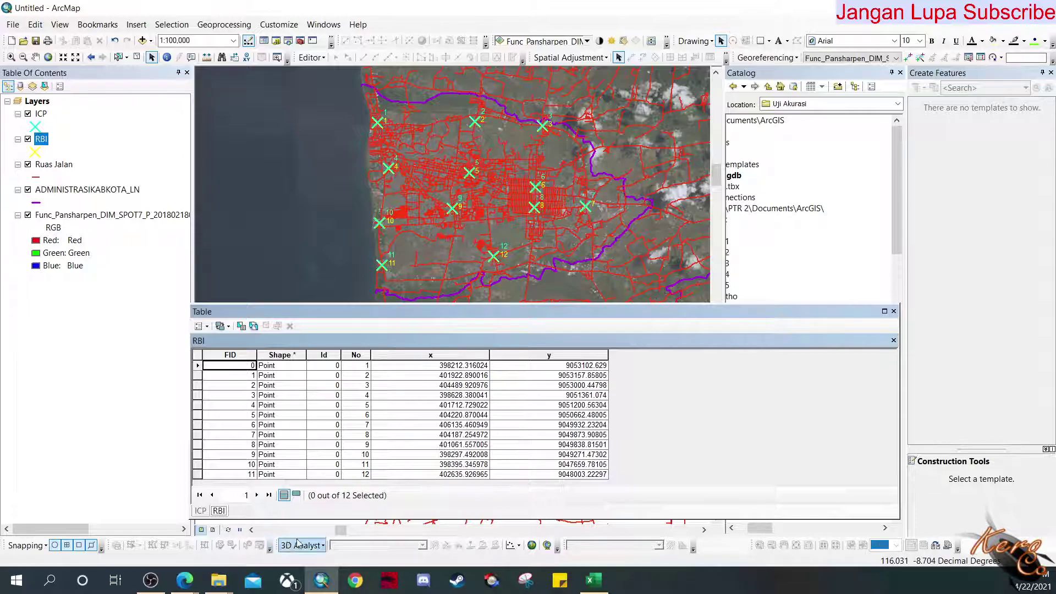
pyautogui.click(605, 554)
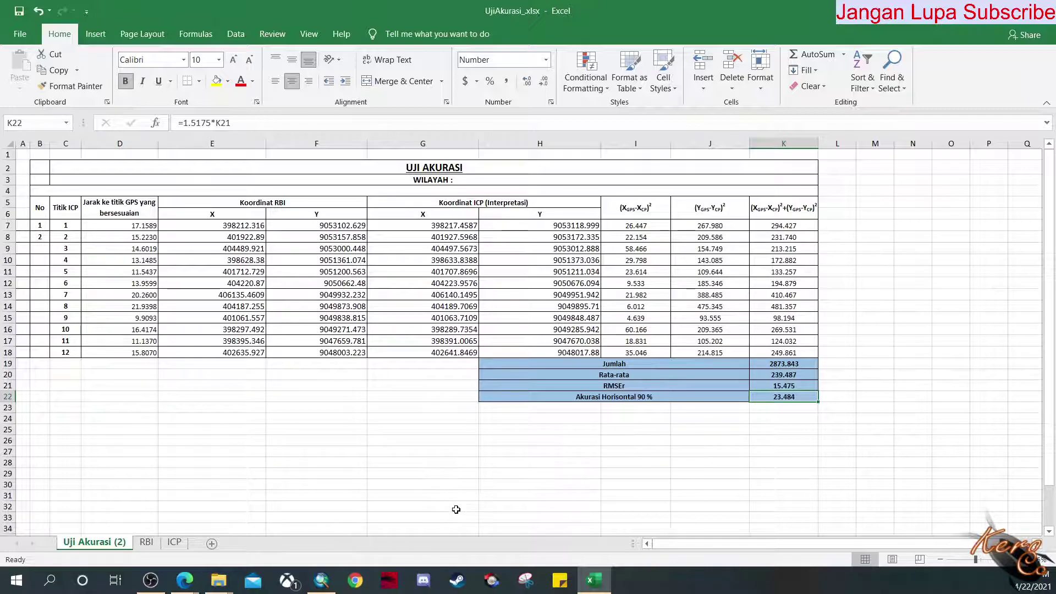
pyautogui.click(321, 580)
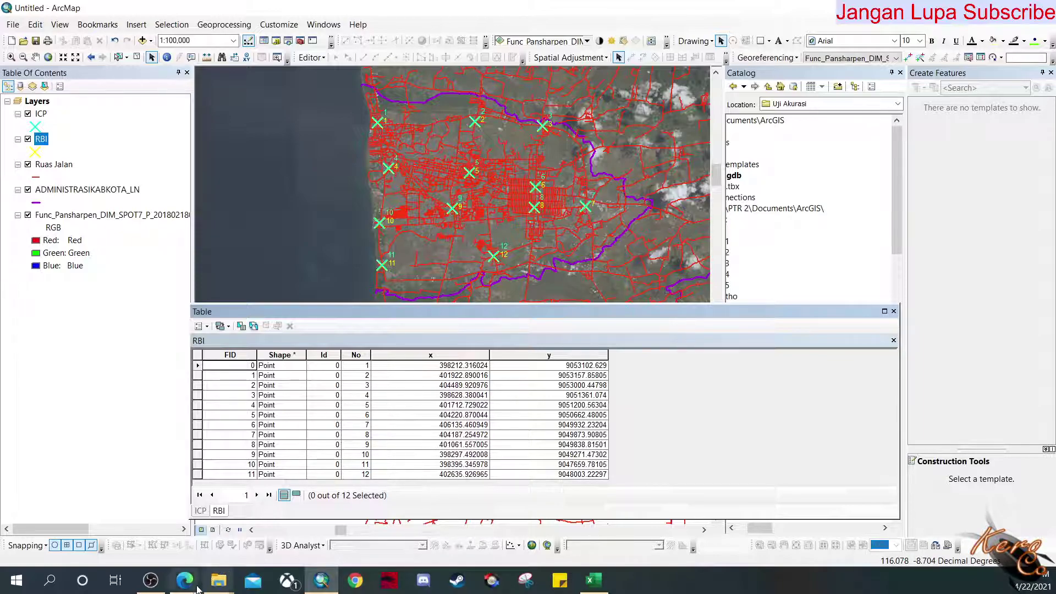
# - Compare the horizontal limits in Tabel 1 of the regulation PDF in Edge with Akurasi Horisontal 90 % in cell K22 of the Excel sheet
pyautogui.moveTo(197, 589)
pyautogui.click(165, 540)
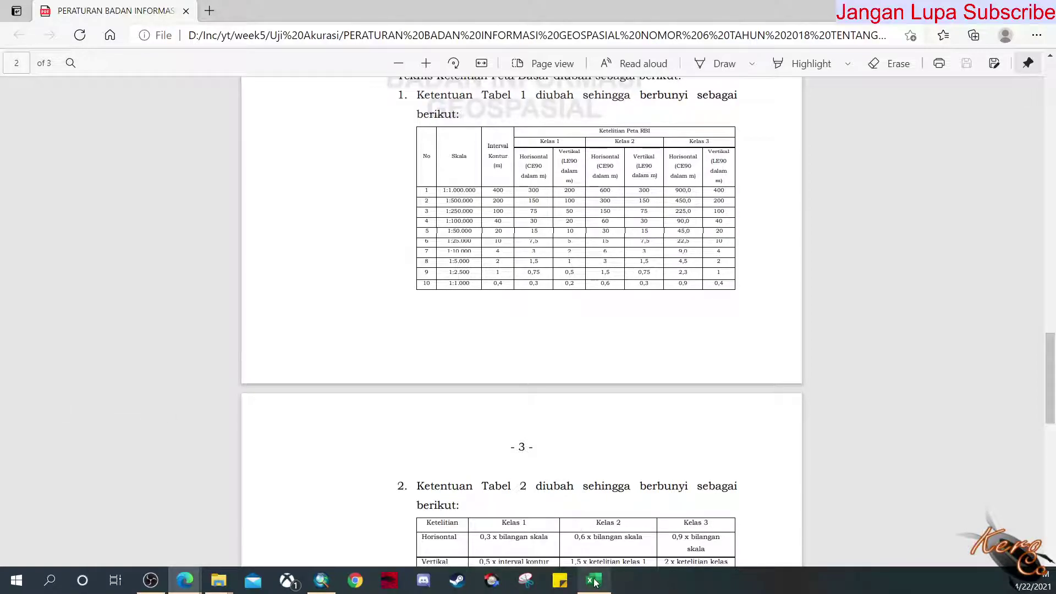
pyautogui.moveTo(595, 582)
pyautogui.click(599, 559)
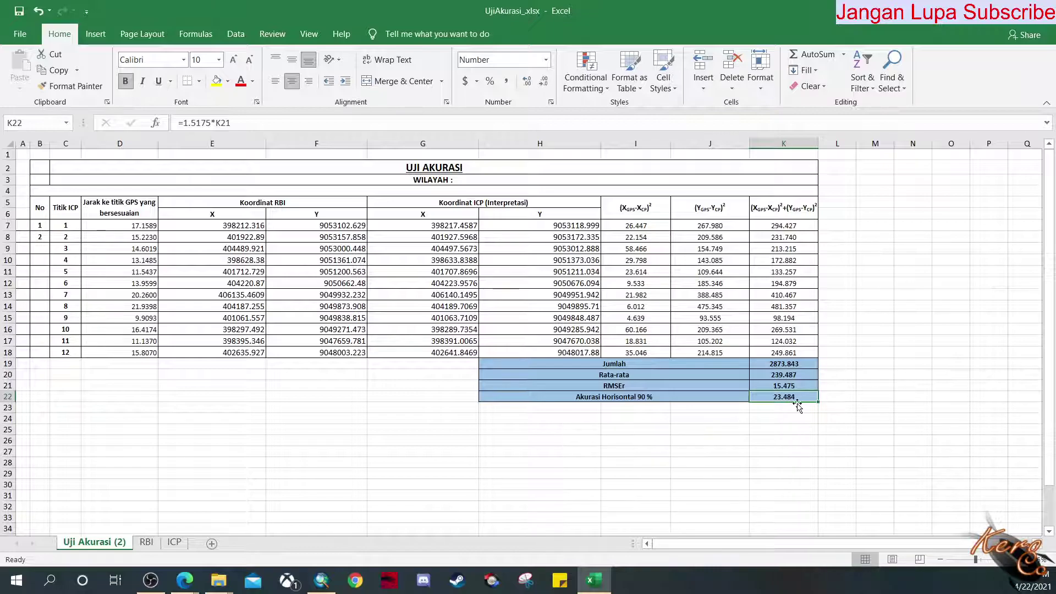
pyautogui.click(785, 426)
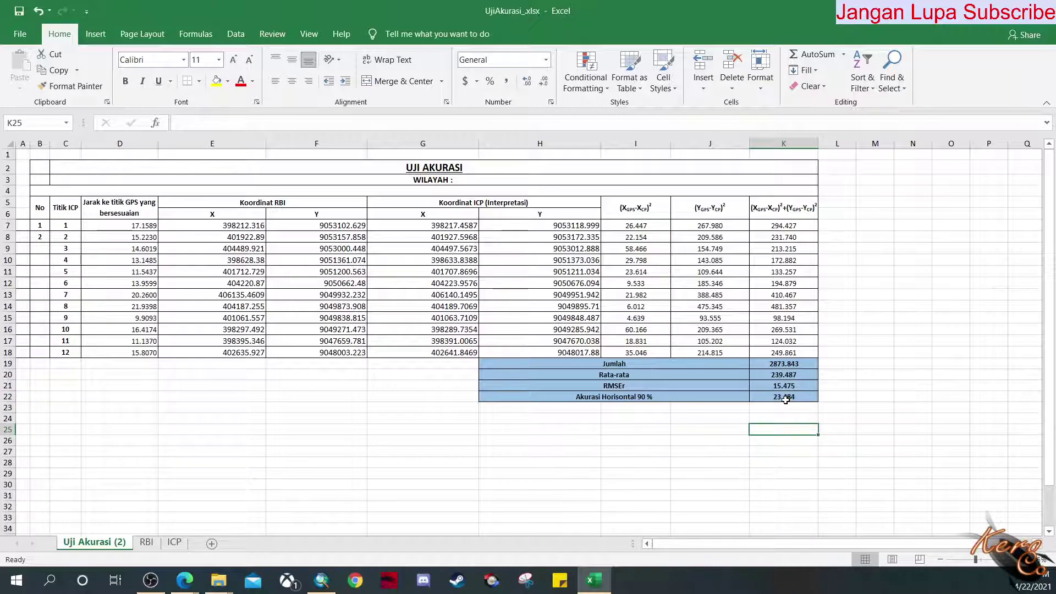
pyautogui.click(789, 398)
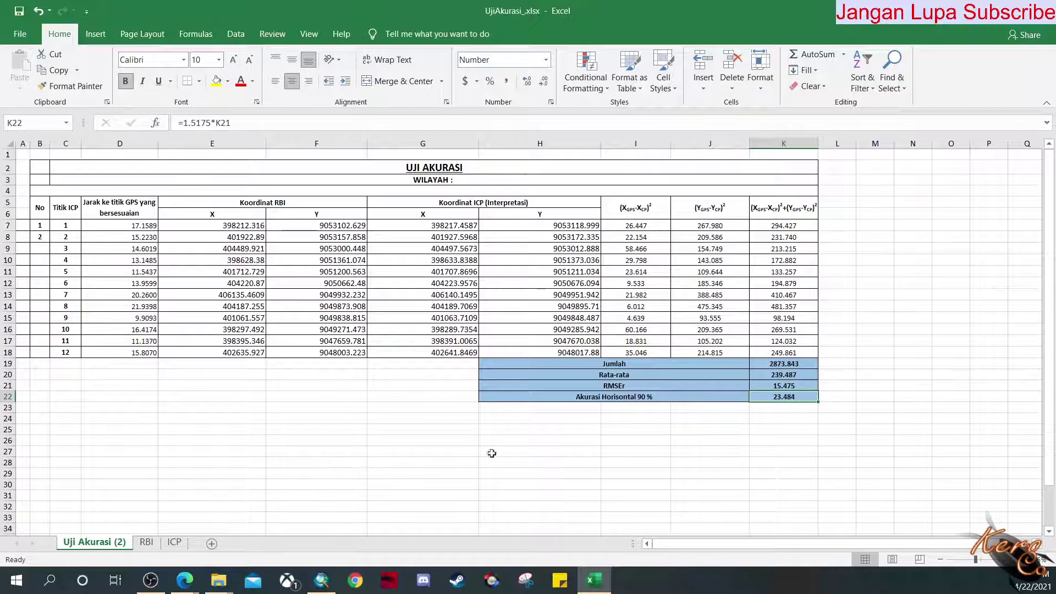
# - Switch to ArcMap, reduce the height of the attribute table window to enlarge the map, and clear the selection of ICP points
pyautogui.click(322, 582)
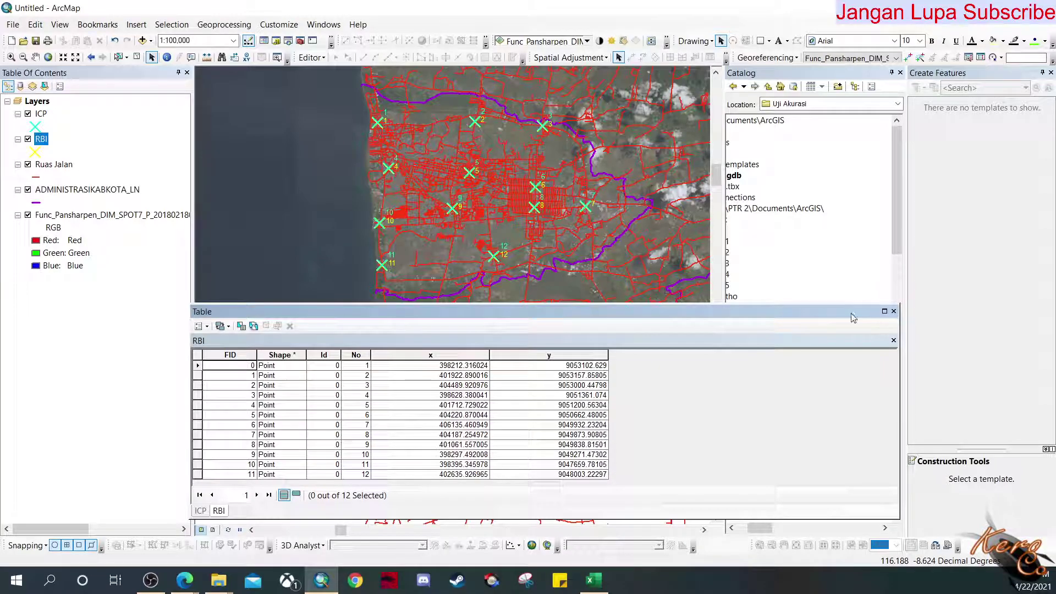
pyautogui.moveTo(864, 307); pyautogui.dragTo(857, 403)
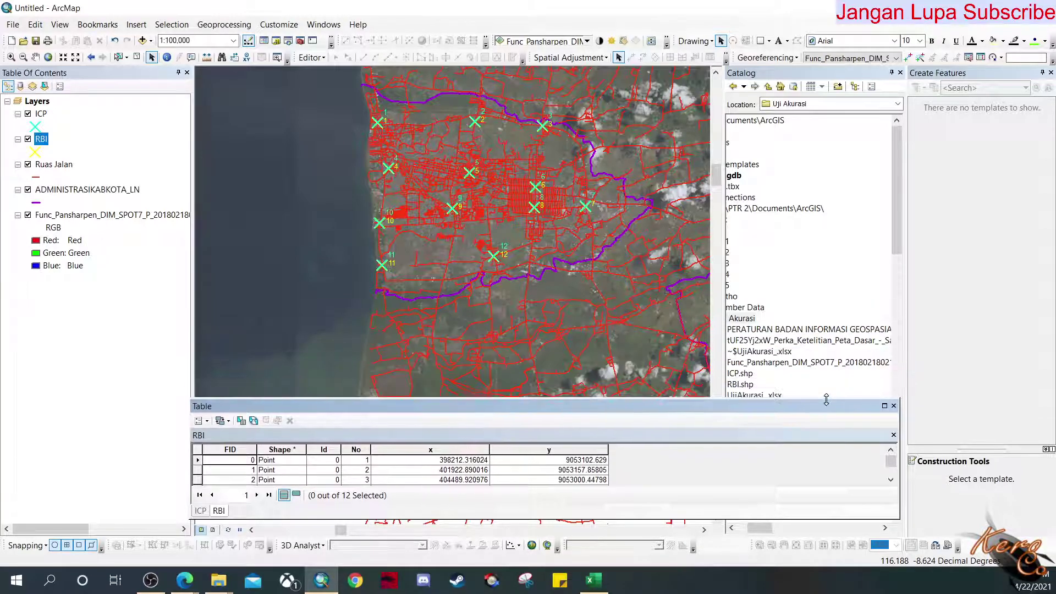
pyautogui.scroll(-2, 417, 292)
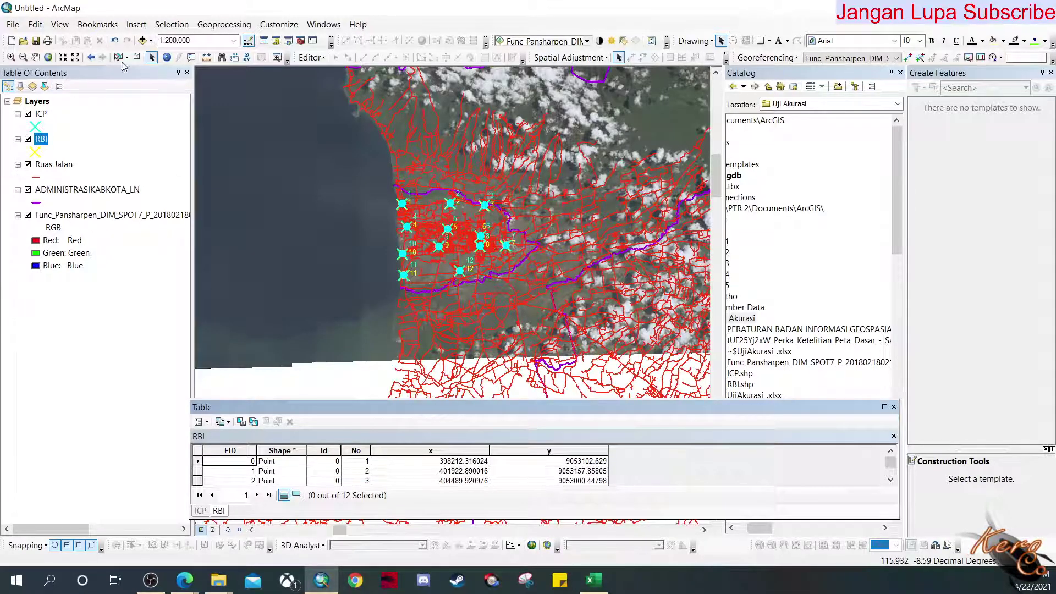
pyautogui.click(137, 56)
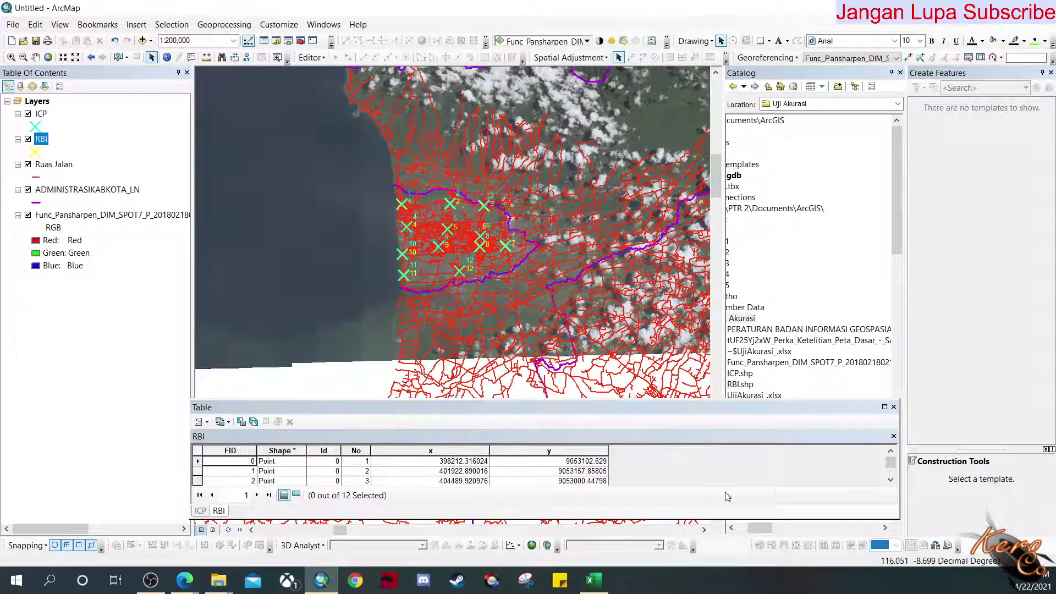
# - Switch to Excel and review the Uji Akurasi table, leaving an empty cell below it selected
pyautogui.moveTo(607, 585)
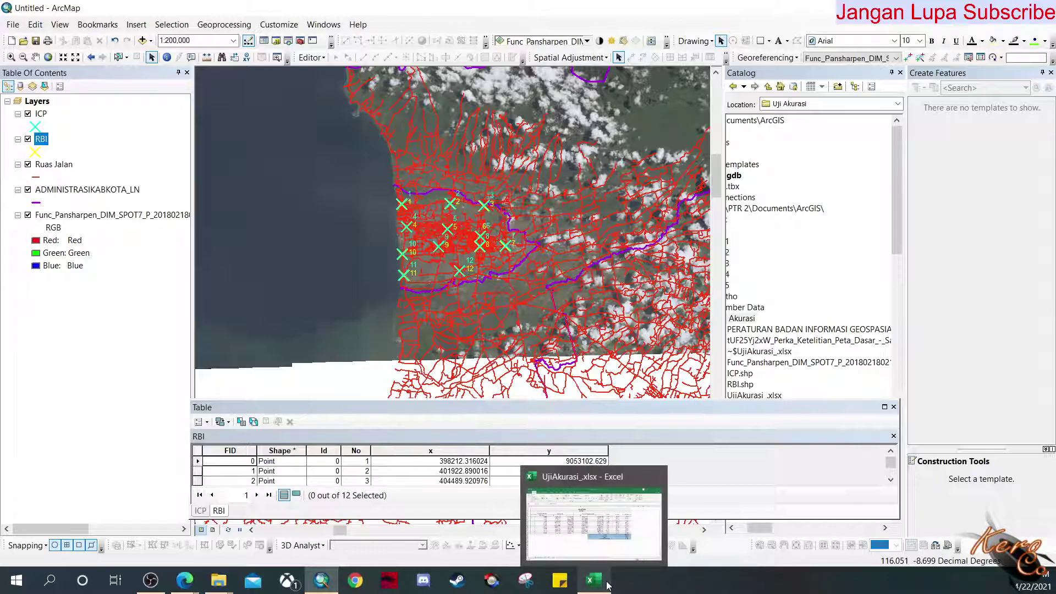
pyautogui.click(625, 540)
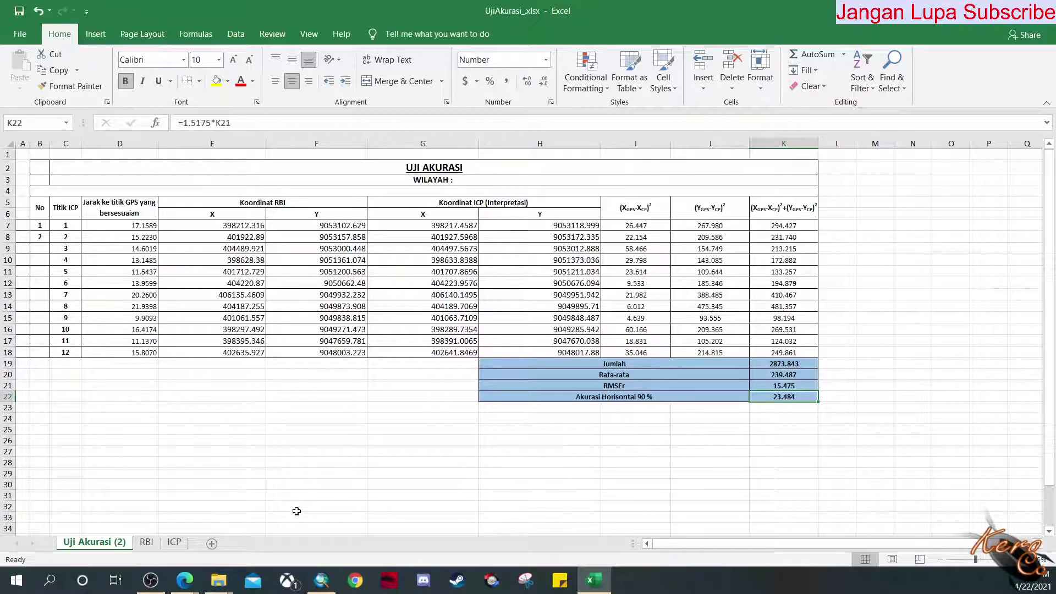
pyautogui.moveTo(325, 586)
pyautogui.click(300, 434)
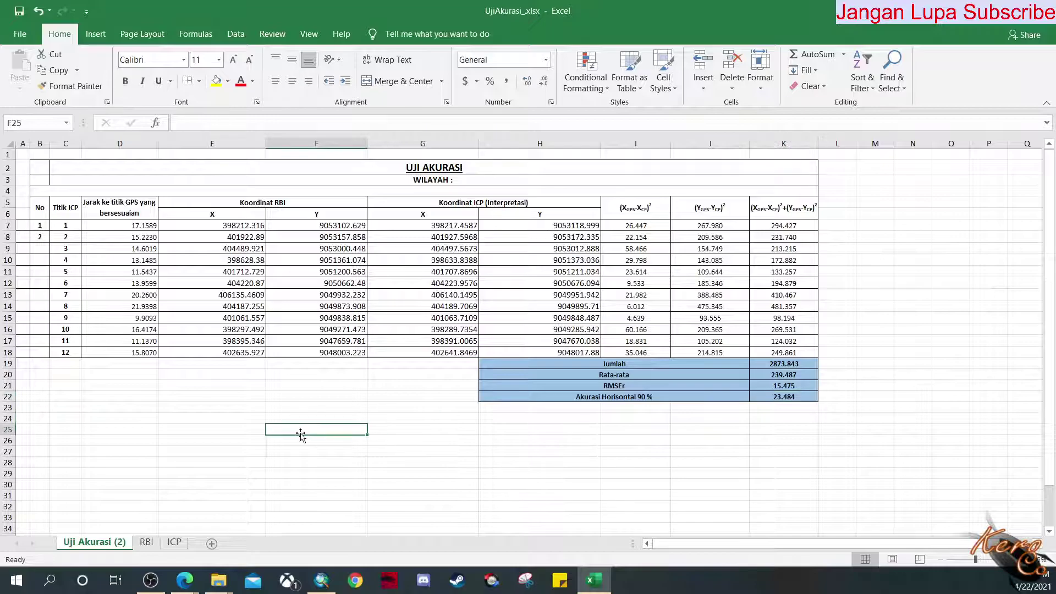
# - Switch to ArcMap and examine how the ICP and RBI points are distributed within the administrative boundary over the satellite image
pyautogui.click(322, 580)
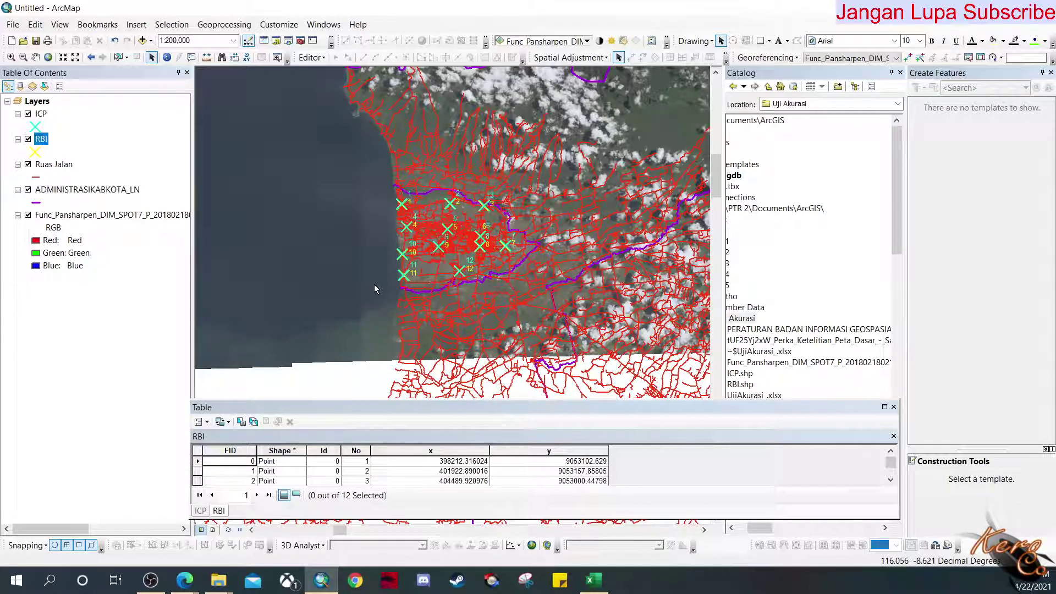
pyautogui.scroll(-3, 352, 282)
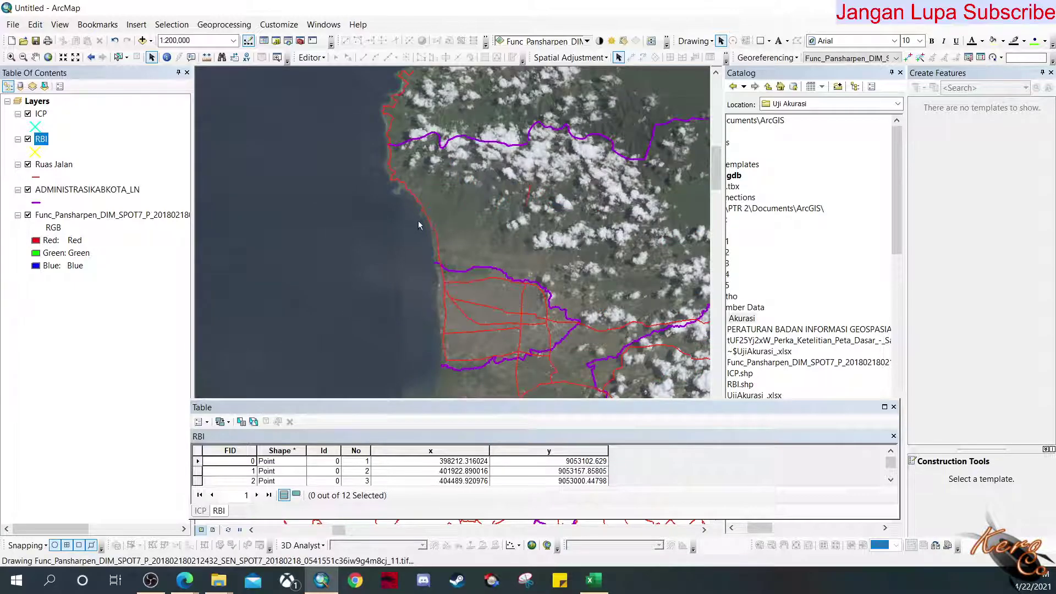
pyautogui.scroll(-2, 407, 230)
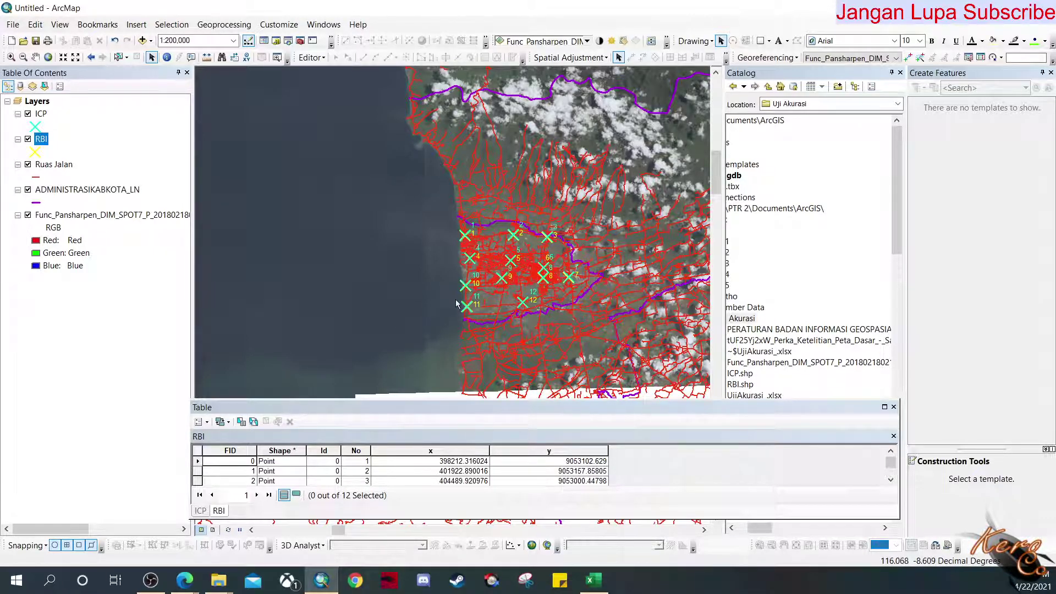
pyautogui.scroll(2, 489, 279)
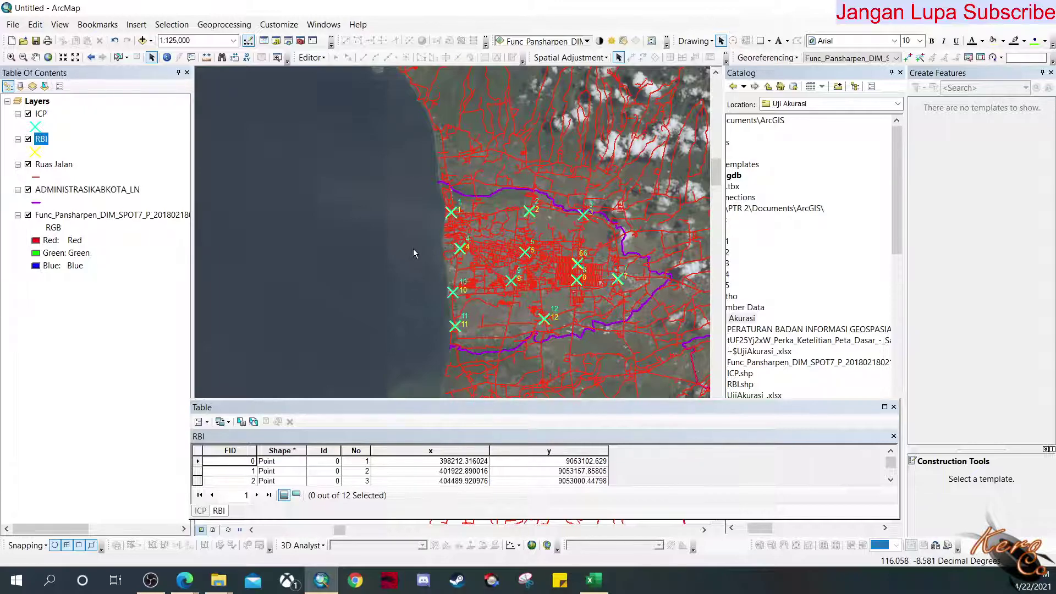
pyautogui.moveTo(397, 335); pyautogui.dragTo(320, 284)
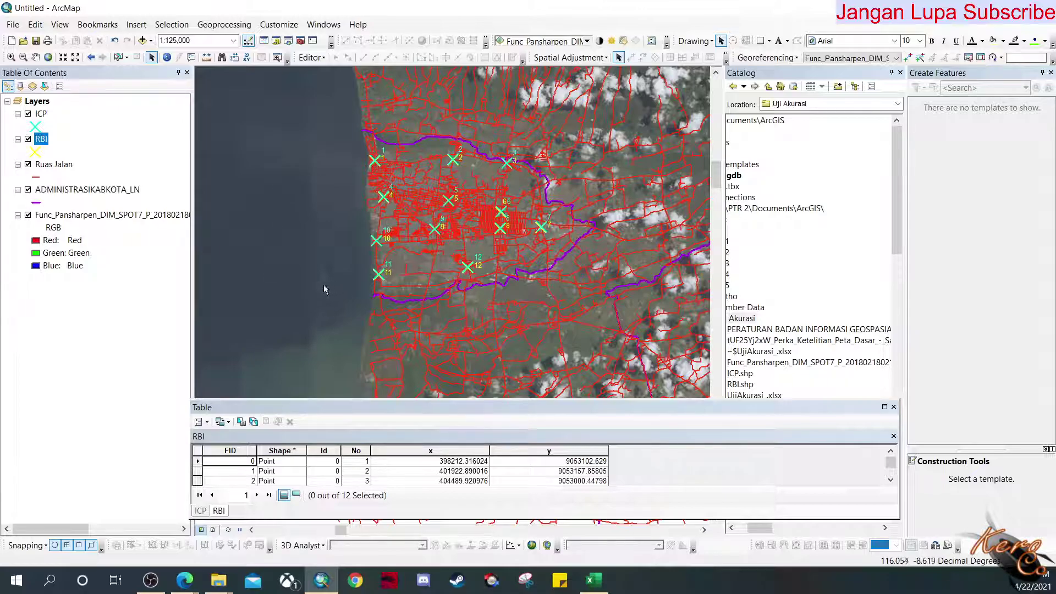
# - Switch to Excel, check the Rata-rata formula in cell K20 against the accuracy summary rows, and return to the ArcMap map
pyautogui.click(593, 580)
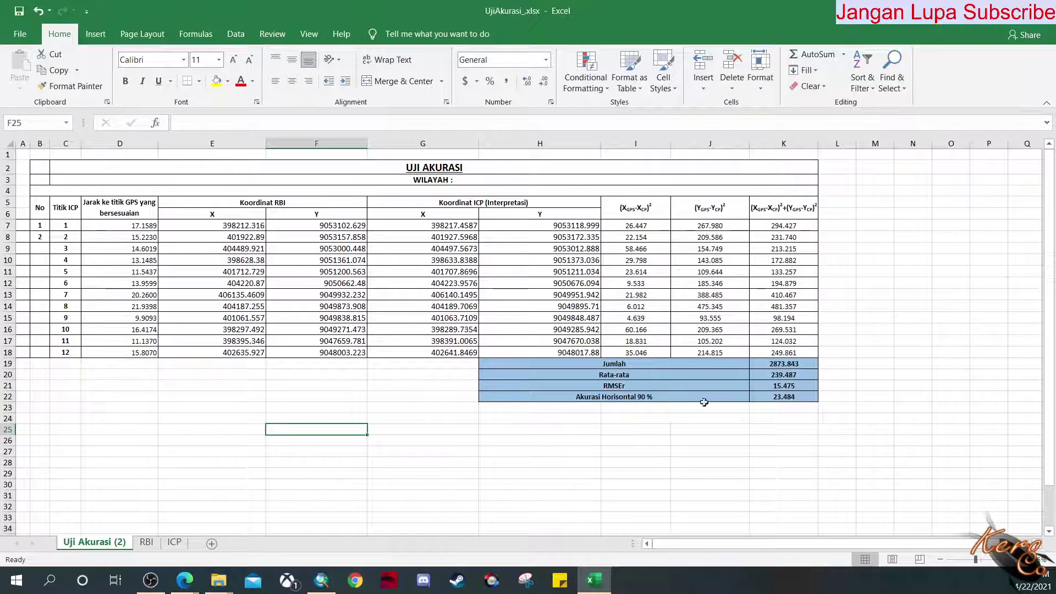
pyautogui.click(784, 388)
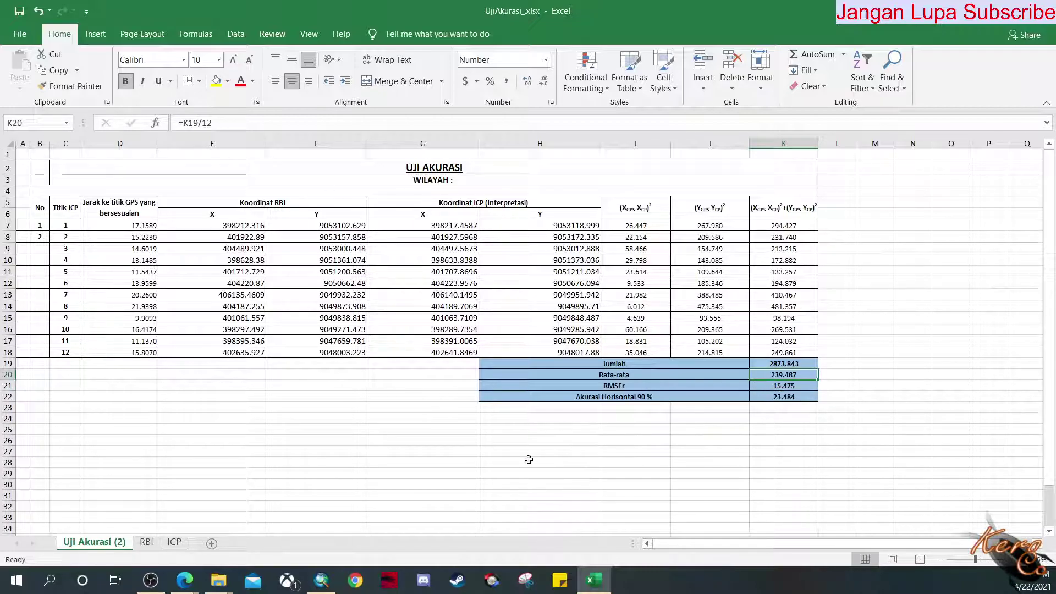
pyautogui.click(476, 455)
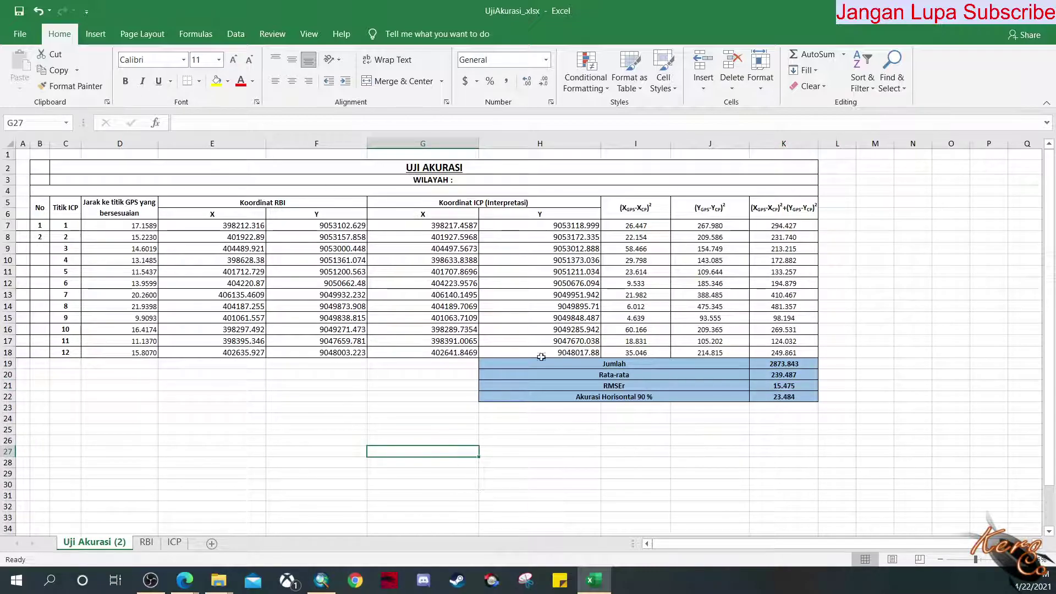
pyautogui.hotkey('alt', 'Tab')
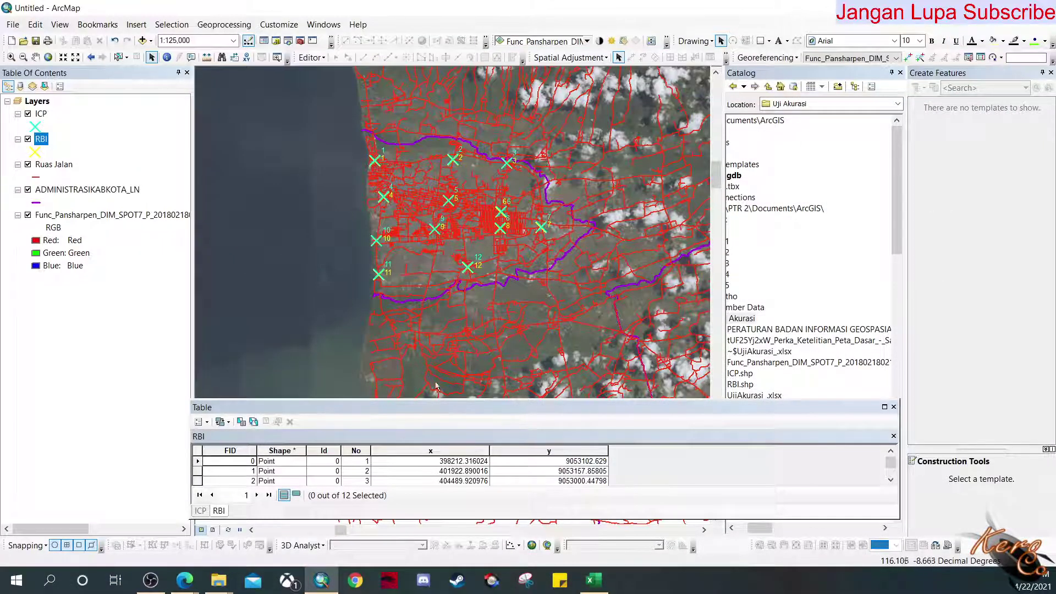